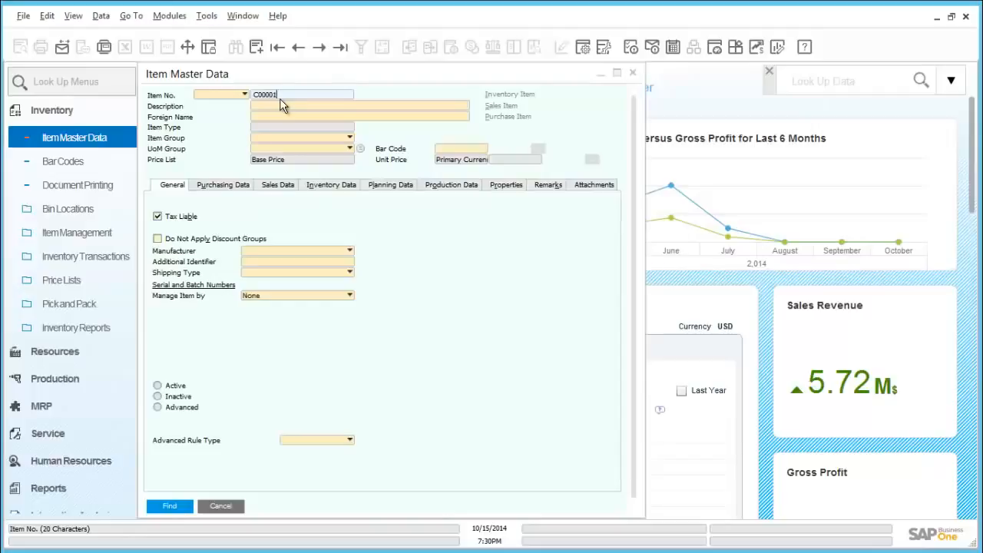
- Look up the item master records C00001, B10000 and A00006 in turn to compare how their serial and batch numbers are managed
{"action": "left_click", "coordinate": [170, 509]}
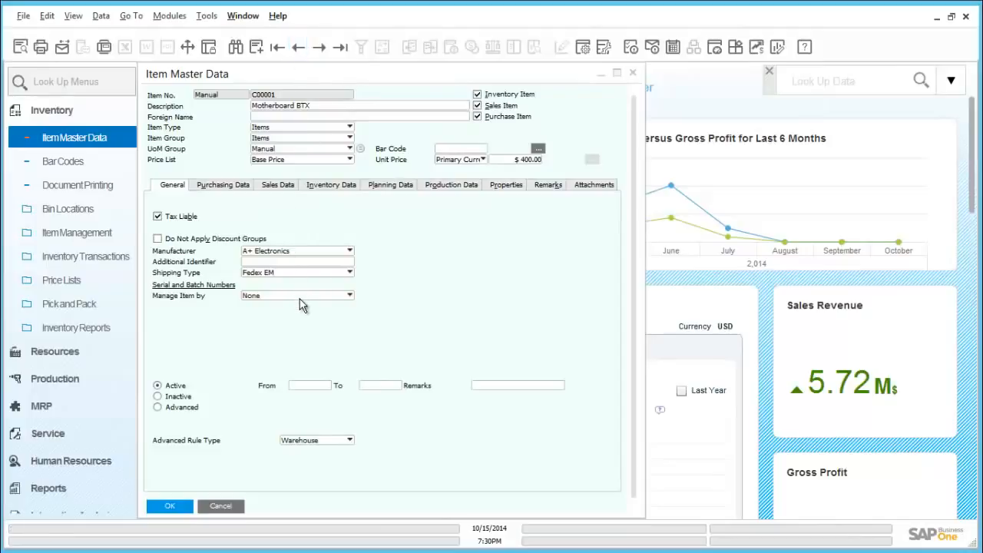
{"action": "left_click", "coordinate": [300, 48]}
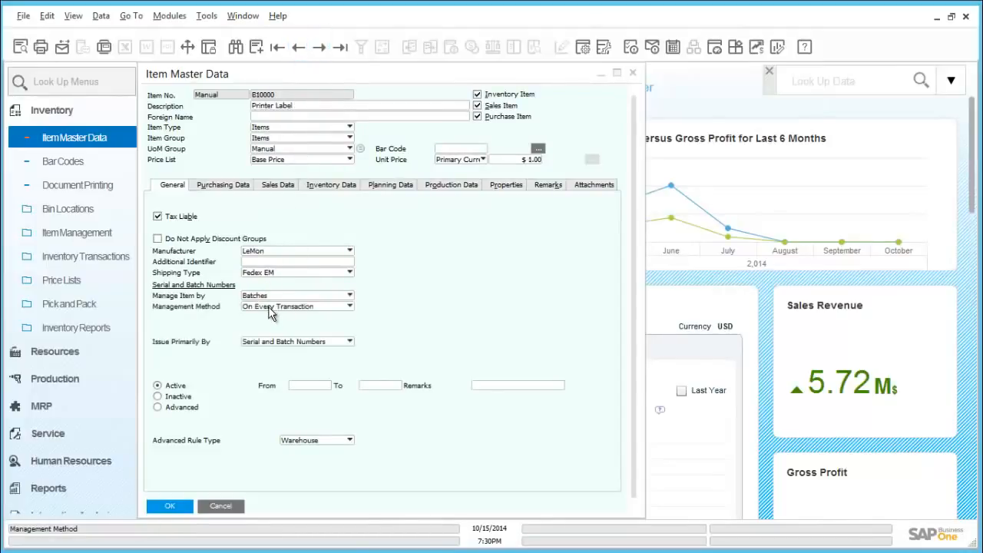
{"action": "key", "text": "ctrl+f"}
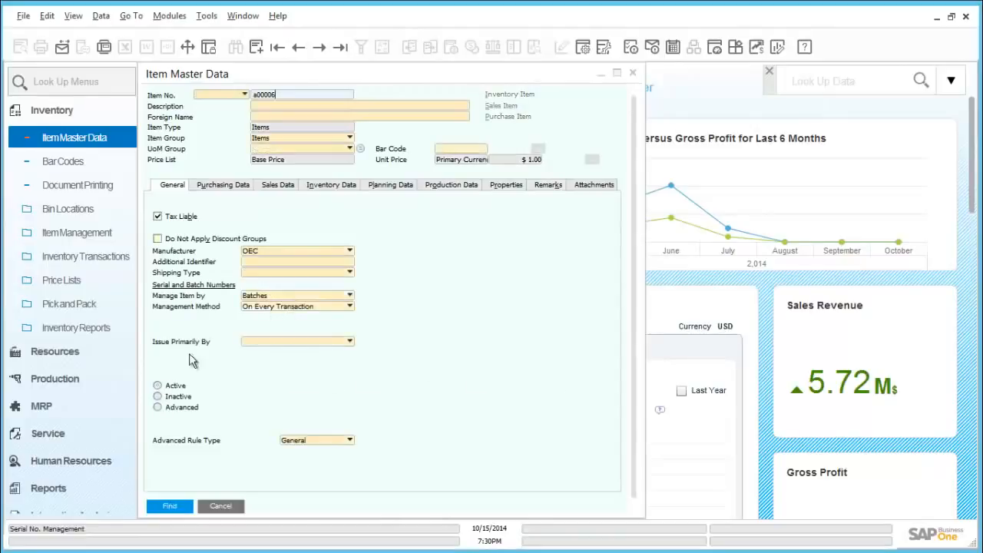
{"action": "left_click", "coordinate": [190, 509]}
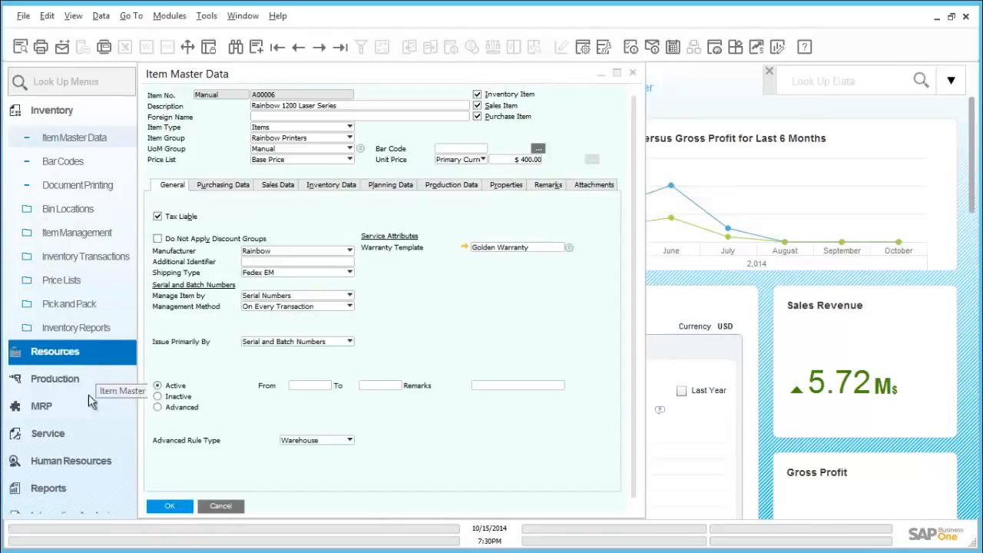
- Open a new sales delivery and choose Maxi-Teq as the customer
{"action": "left_click", "coordinate": [67, 112]}
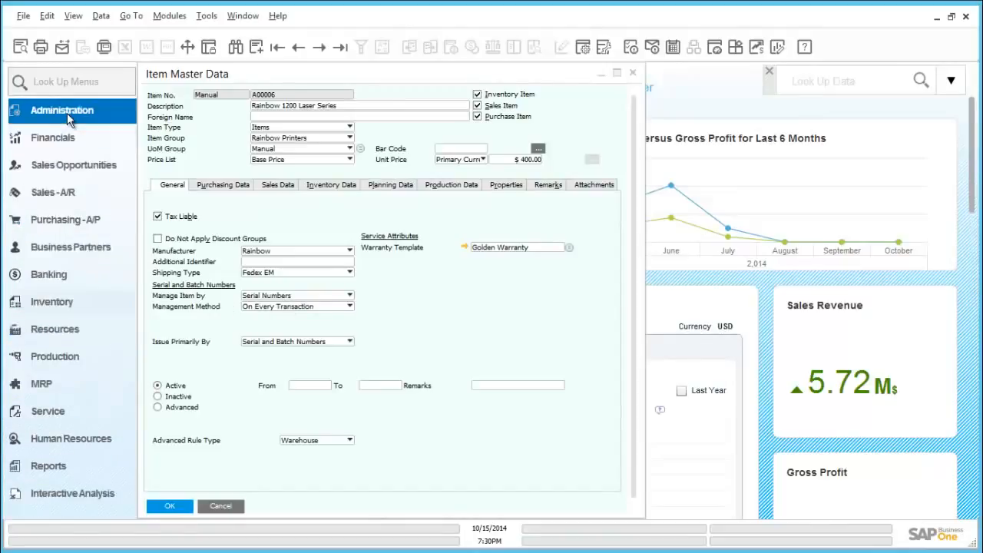
{"action": "left_click", "coordinate": [69, 198]}
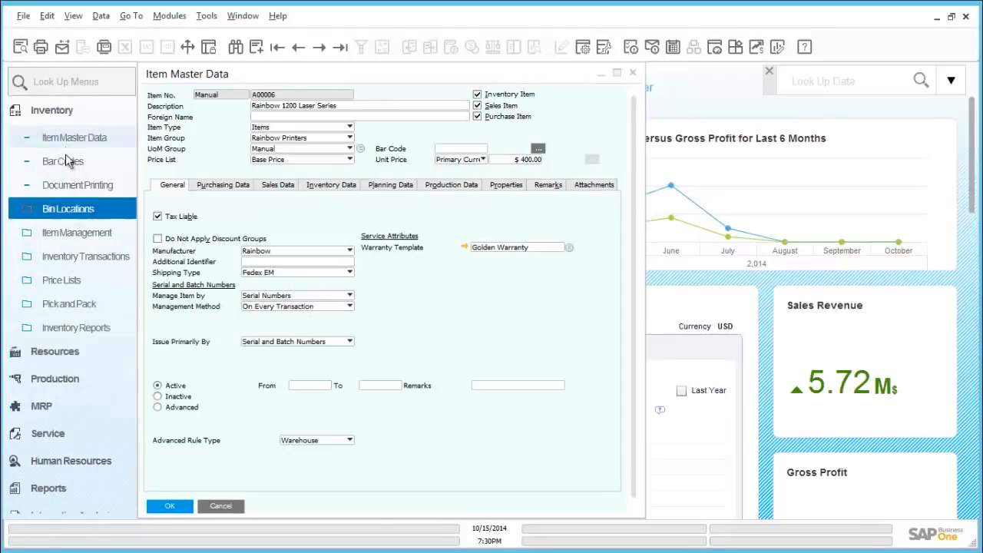
{"action": "left_click", "coordinate": [66, 113]}
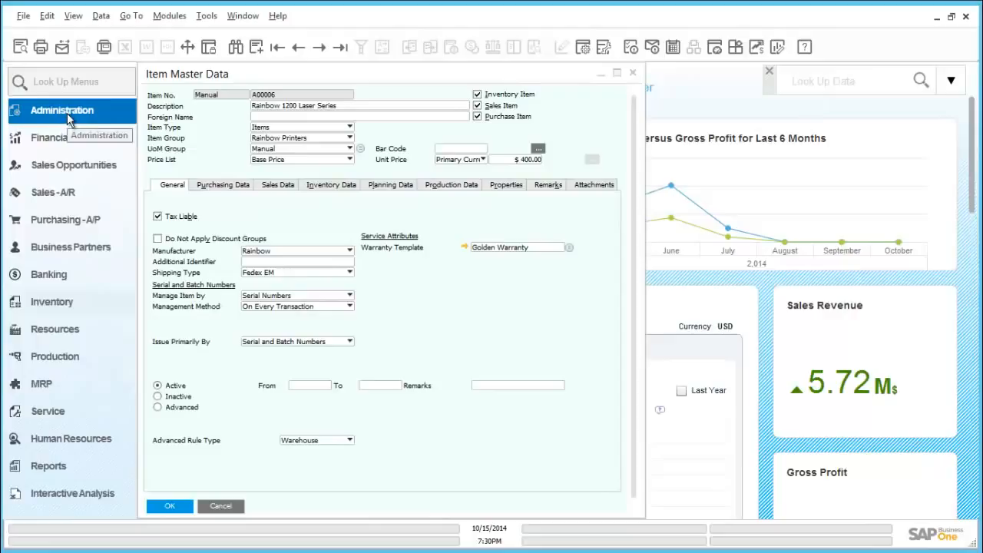
{"action": "left_click", "coordinate": [69, 202]}
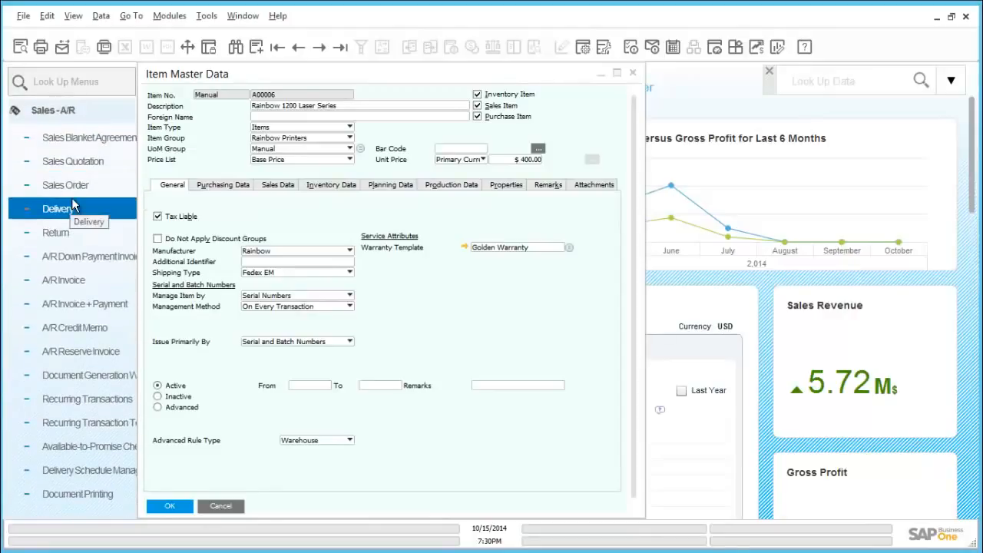
{"action": "left_click", "coordinate": [73, 208]}
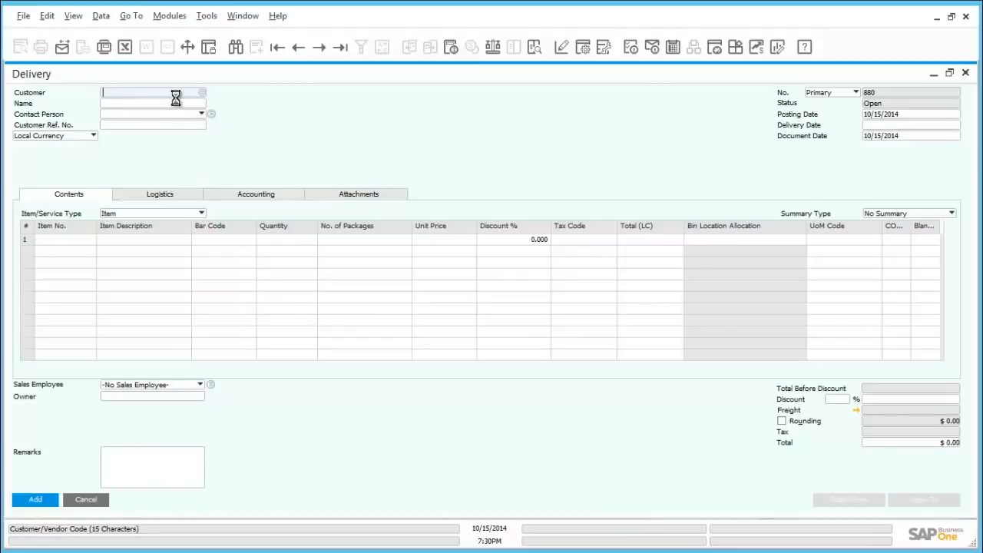
{"action": "key", "text": "Tab"}
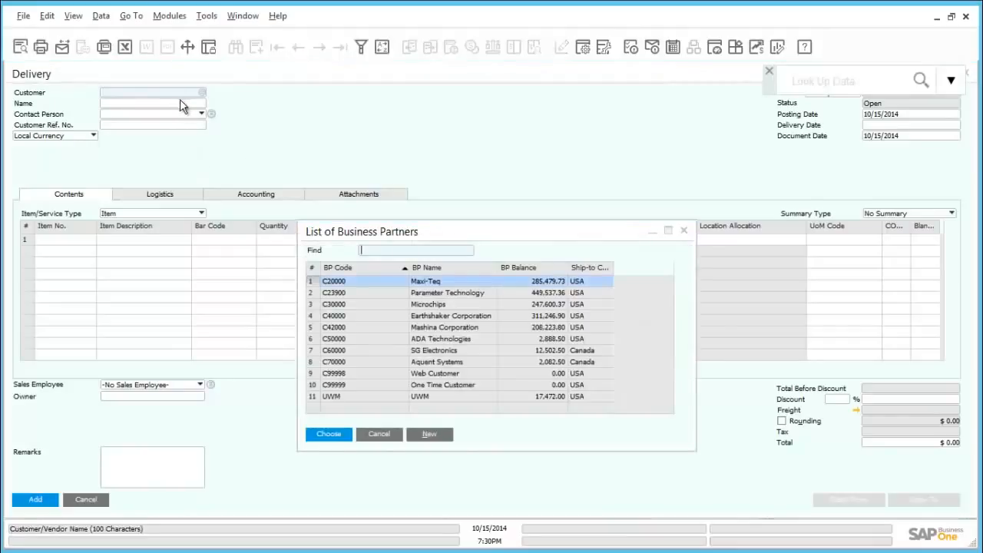
{"action": "double_click", "coordinate": [340, 282]}
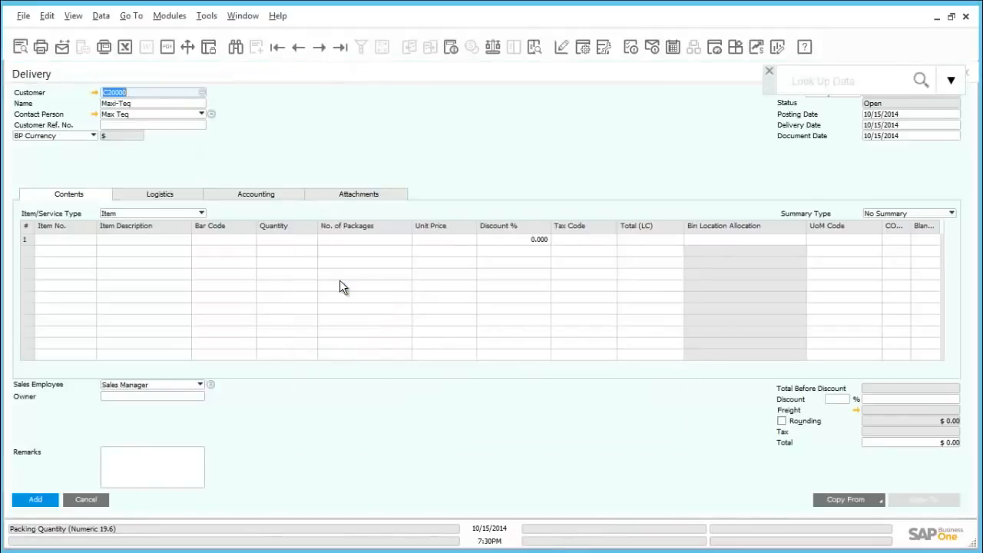
- Enter item A00006 in the first row of the delivery
{"action": "left_click", "coordinate": [73, 241]}
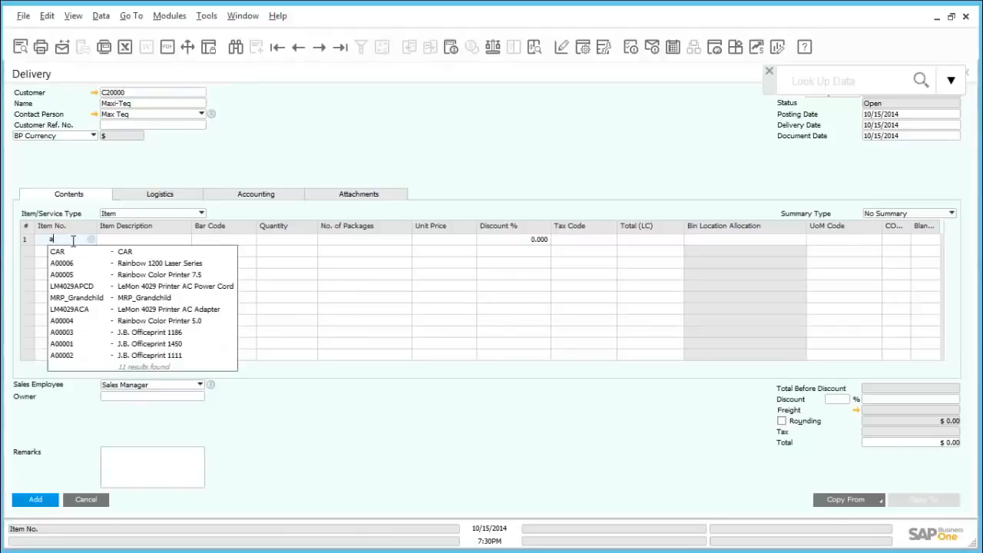
{"action": "type", "text": "a0000"}
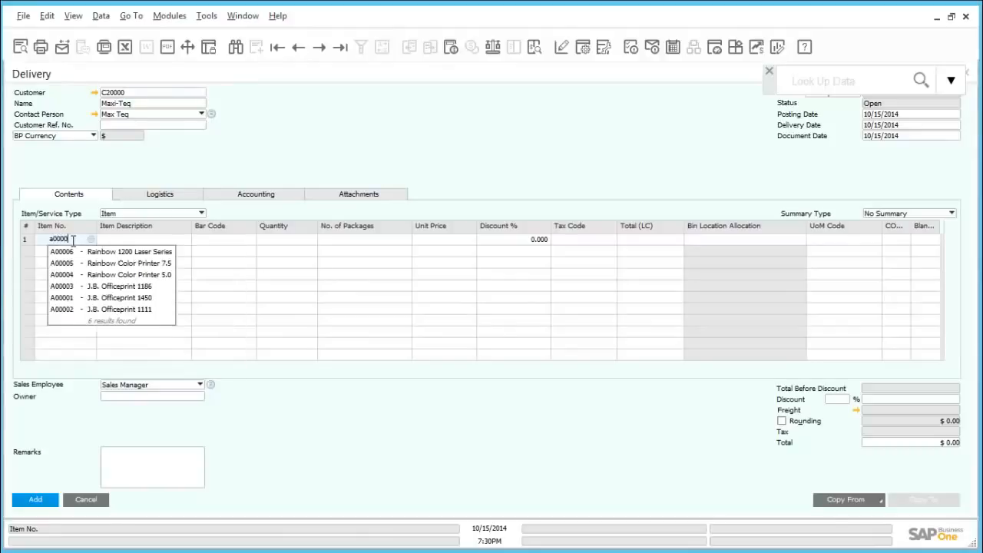
{"action": "type", "text": "6"}
{"action": "key", "text": "Tab"}
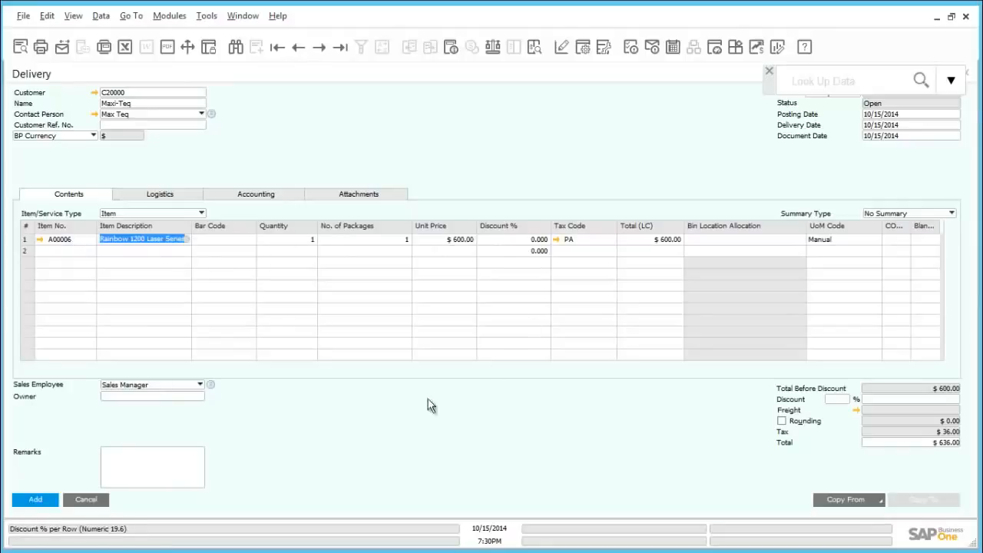
- Submit the delivery and assign serial number A6-000284 to the A00006 row
{"action": "left_click", "coordinate": [32, 499]}
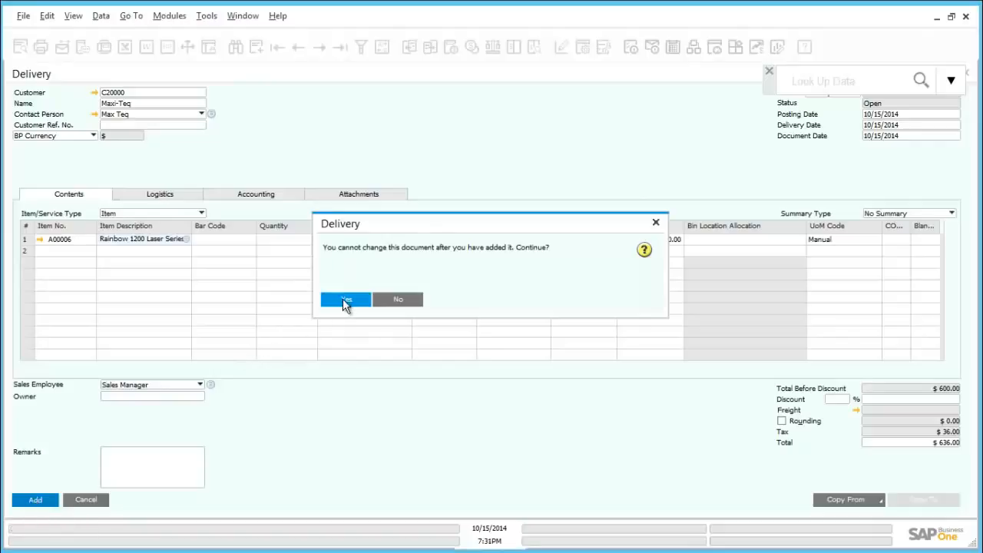
{"action": "left_click", "coordinate": [345, 302]}
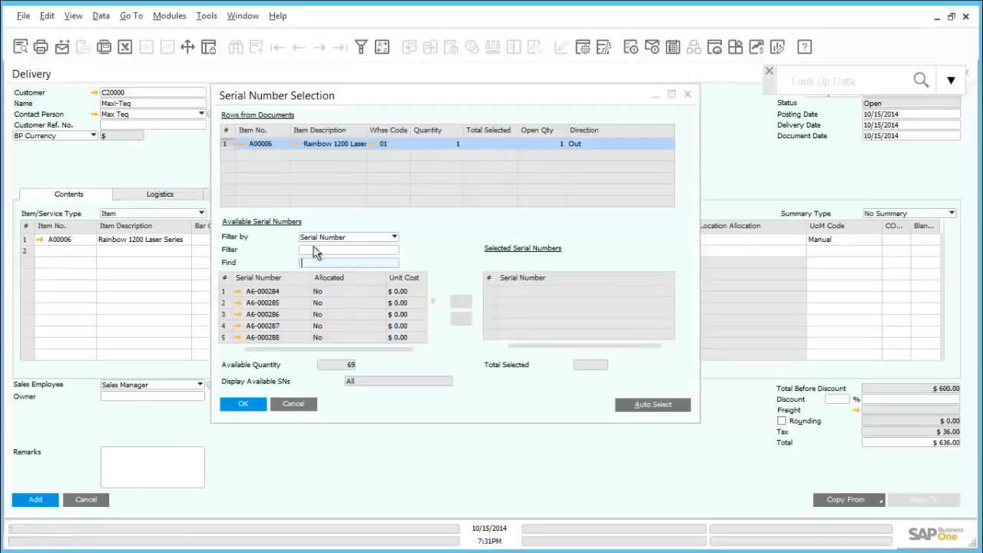
{"action": "left_click", "coordinate": [269, 294]}
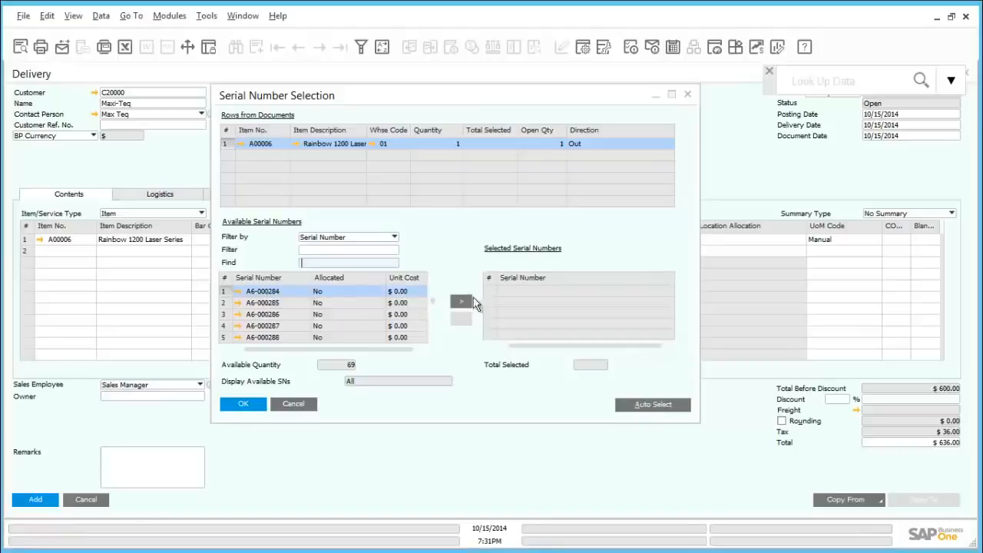
{"action": "left_click", "coordinate": [461, 304]}
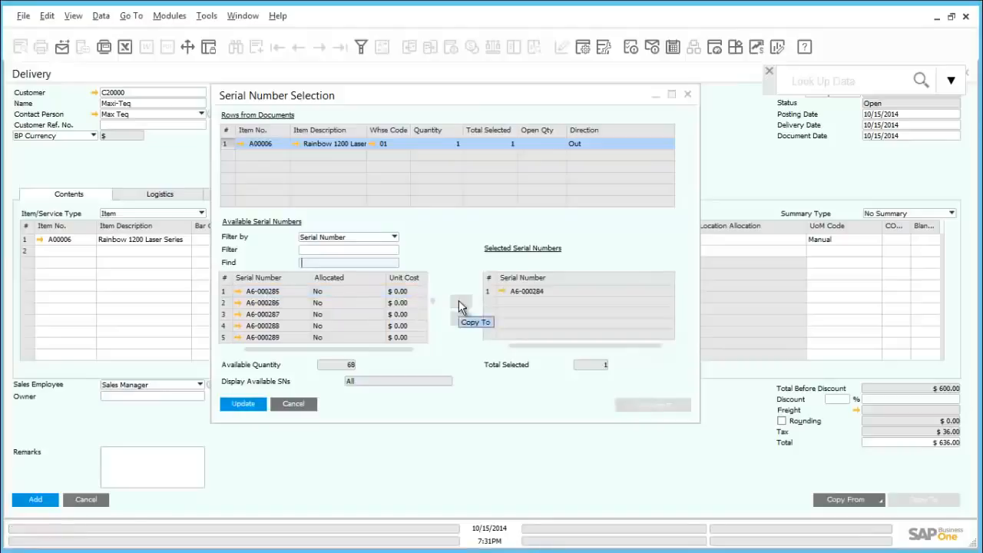
{"action": "left_click", "coordinate": [242, 404]}
{"action": "left_click", "coordinate": [245, 404]}
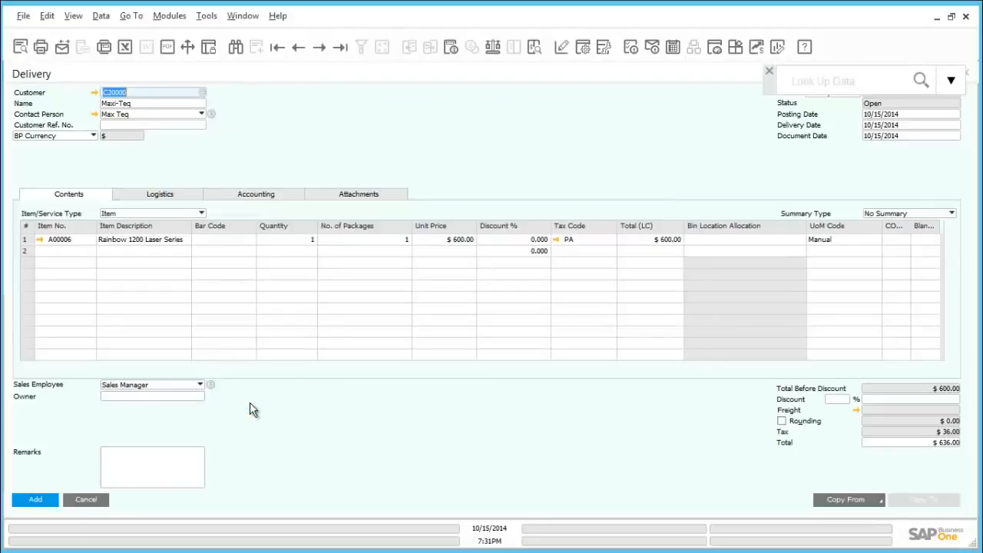
- Add the delivery with its serial number assigned, accept that it becomes unchangeable, and close the delivery form
{"action": "left_click", "coordinate": [36, 500]}
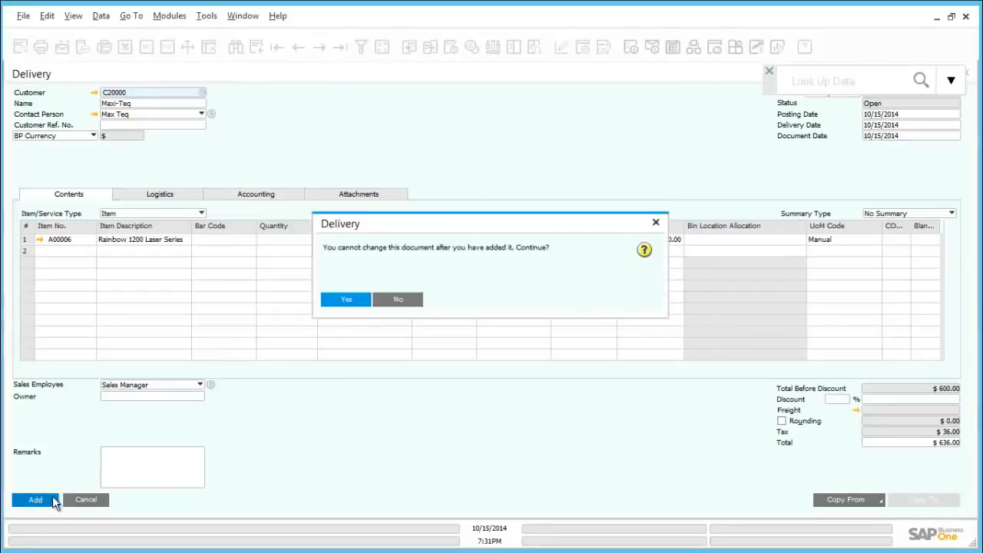
{"action": "left_click", "coordinate": [342, 301]}
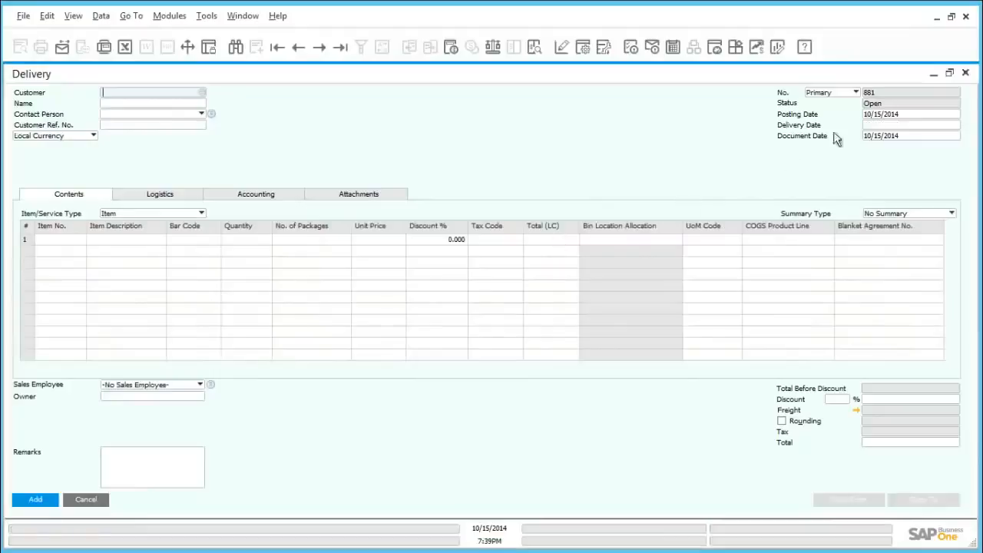
{"action": "left_click", "coordinate": [966, 73]}
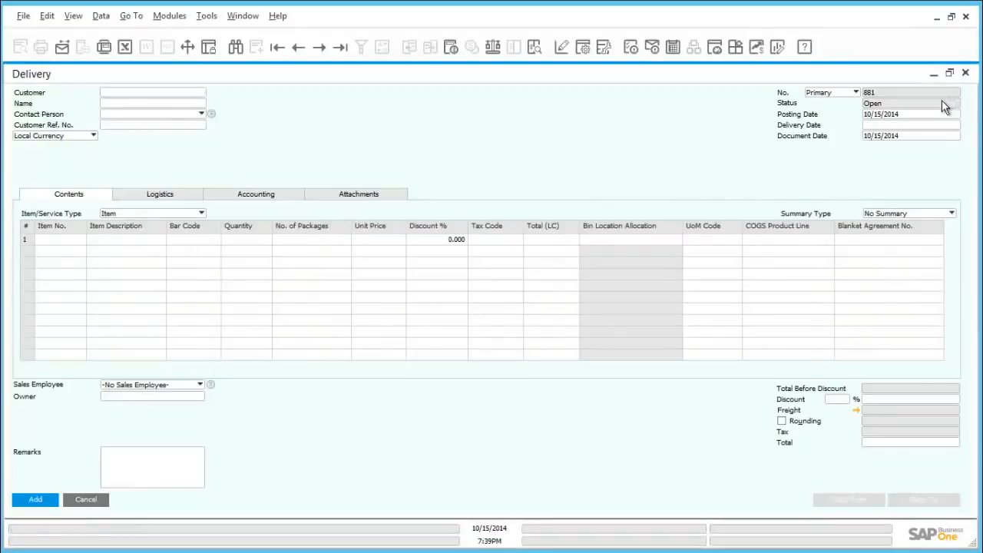
- Look up warehouse 05 in the warehouse setup, check its bin location setting, and close the setup
{"action": "left_click", "coordinate": [71, 111]}
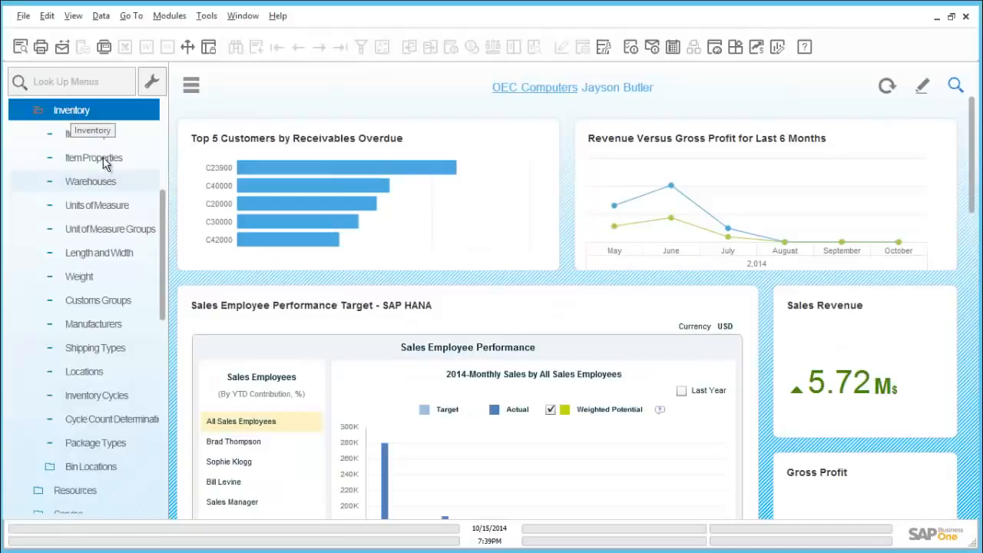
{"action": "left_click", "coordinate": [102, 184]}
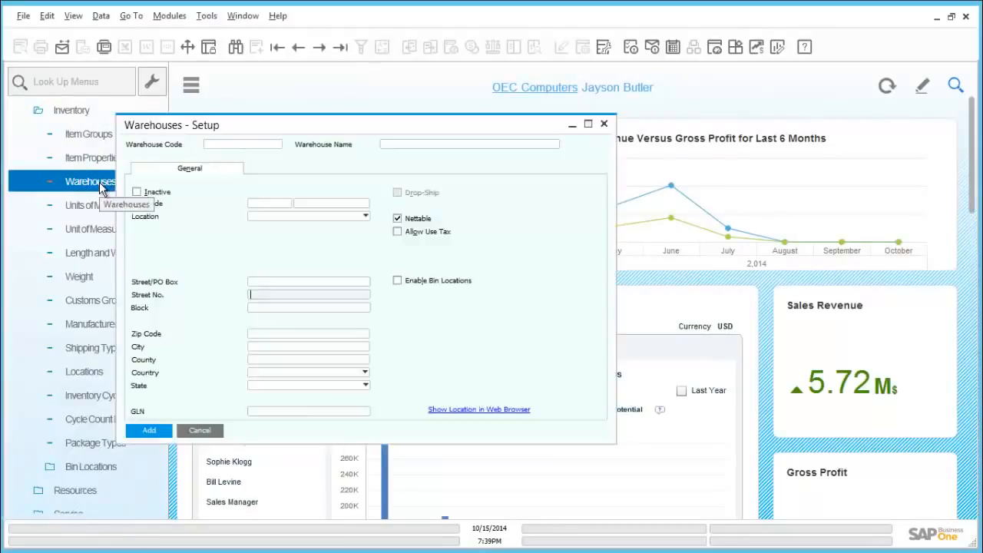
{"action": "key", "text": "ctrl+f"}
{"action": "left_click", "coordinate": [250, 143]}
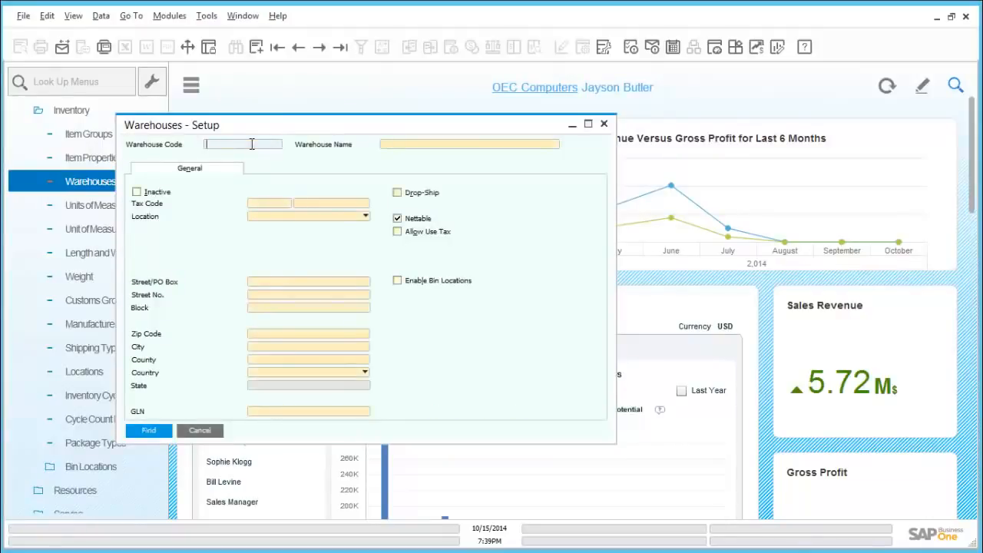
{"action": "type", "text": "05"}
{"action": "left_click", "coordinate": [150, 430]}
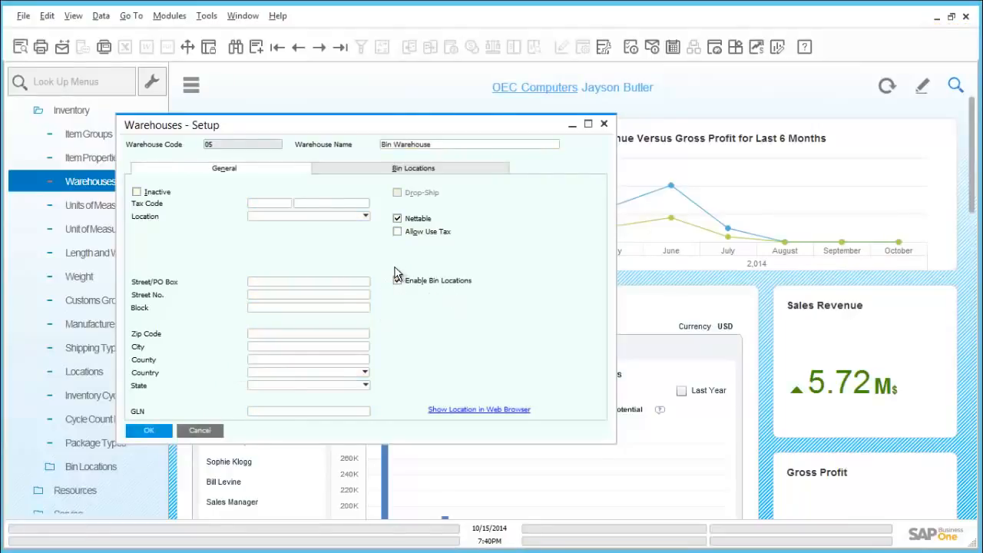
{"action": "left_click", "coordinate": [604, 129]}
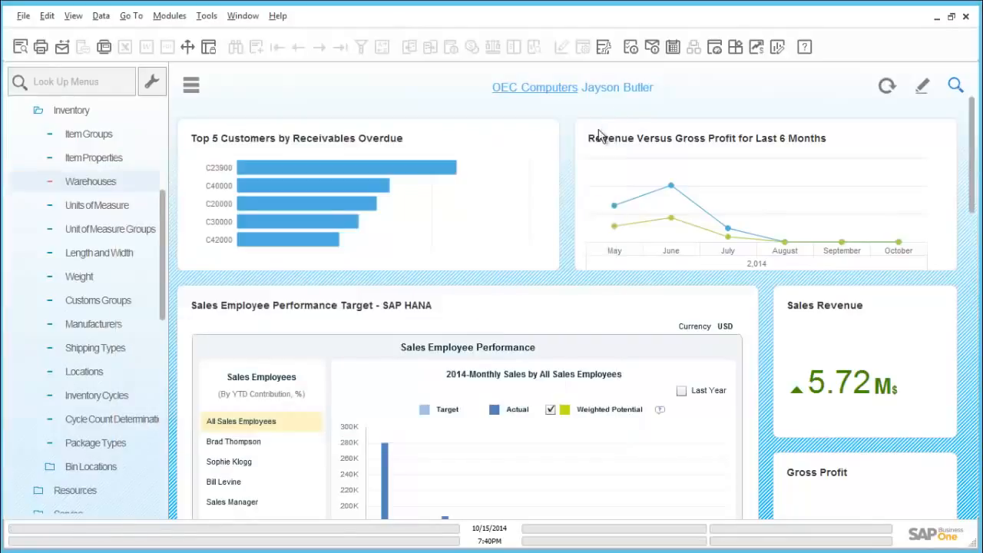
- Open a new goods receipt among the inventory transactions
{"action": "left_click", "coordinate": [107, 113]}
{"action": "left_click", "coordinate": [107, 113]}
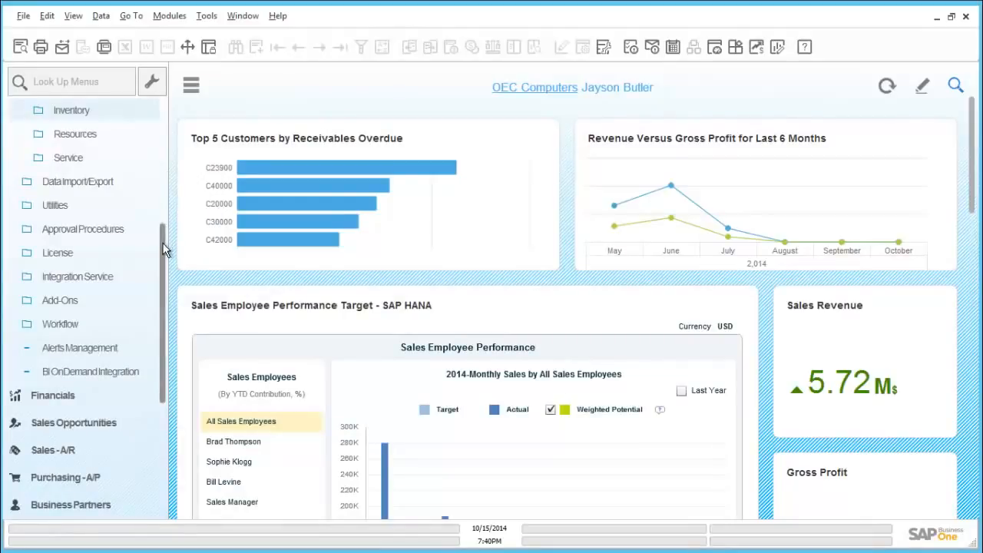
{"action": "scroll", "coordinate": [161, 304], "scroll_direction": "down", "scroll_amount": 1}
{"action": "left_click_drag", "start_coordinate": [162, 304], "coordinate": [153, 407]}
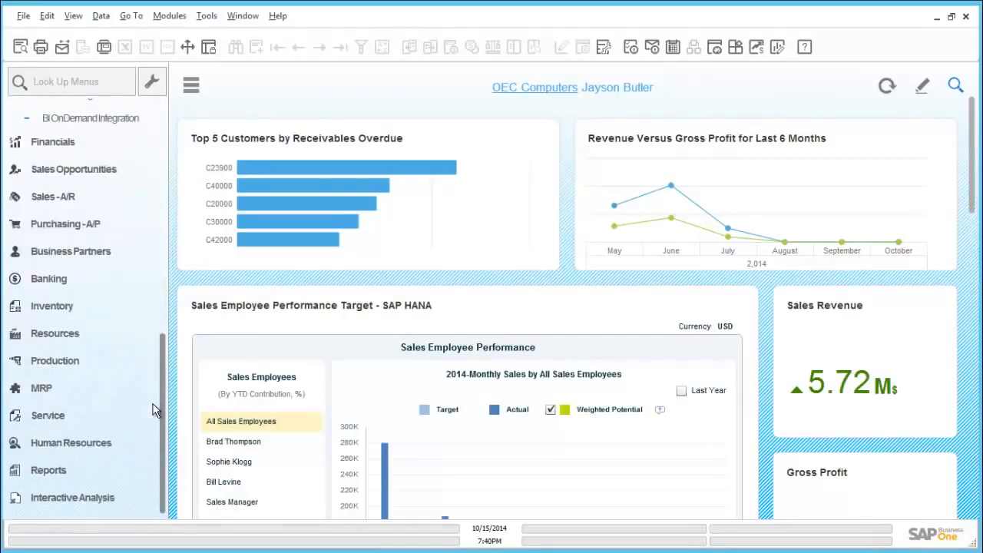
{"action": "left_click", "coordinate": [84, 317]}
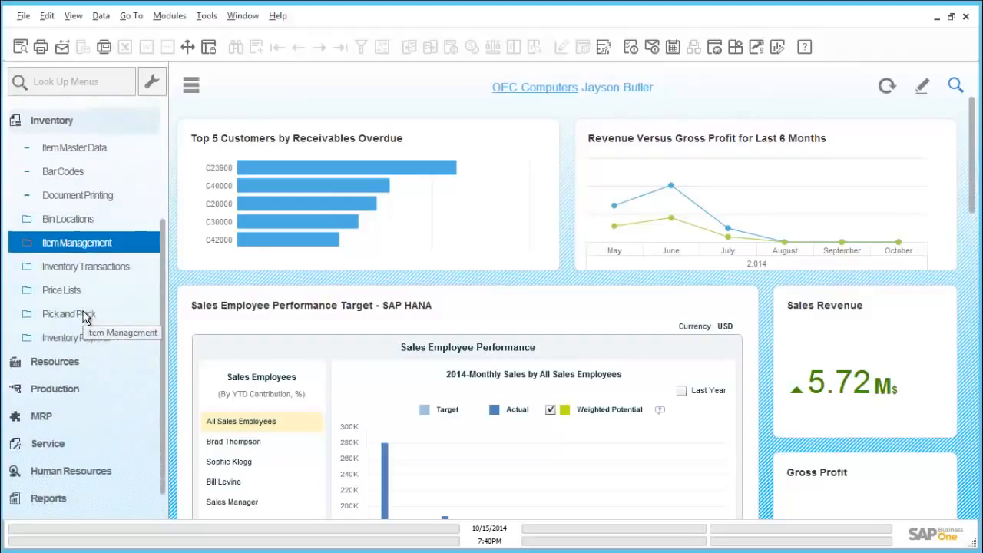
{"action": "left_click", "coordinate": [105, 260]}
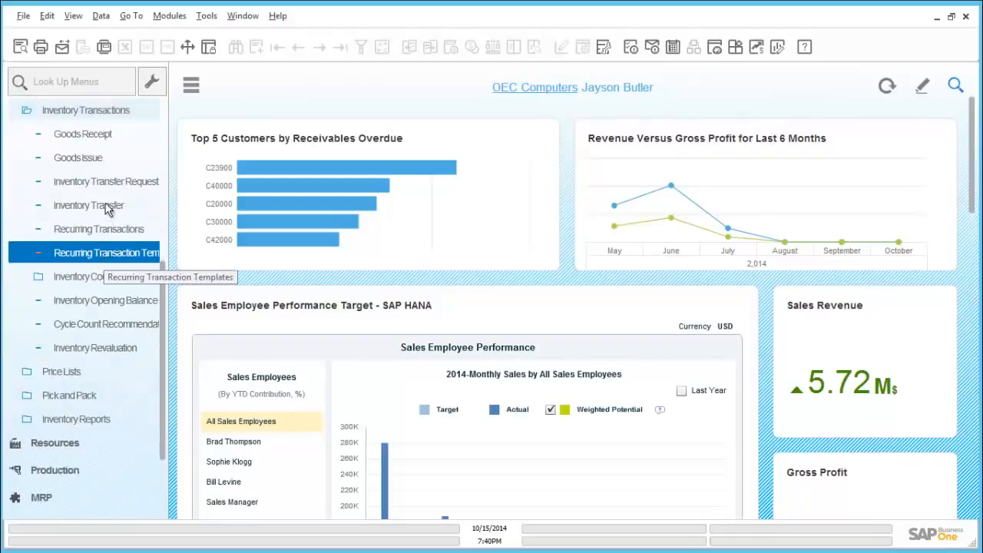
{"action": "left_click", "coordinate": [91, 134]}
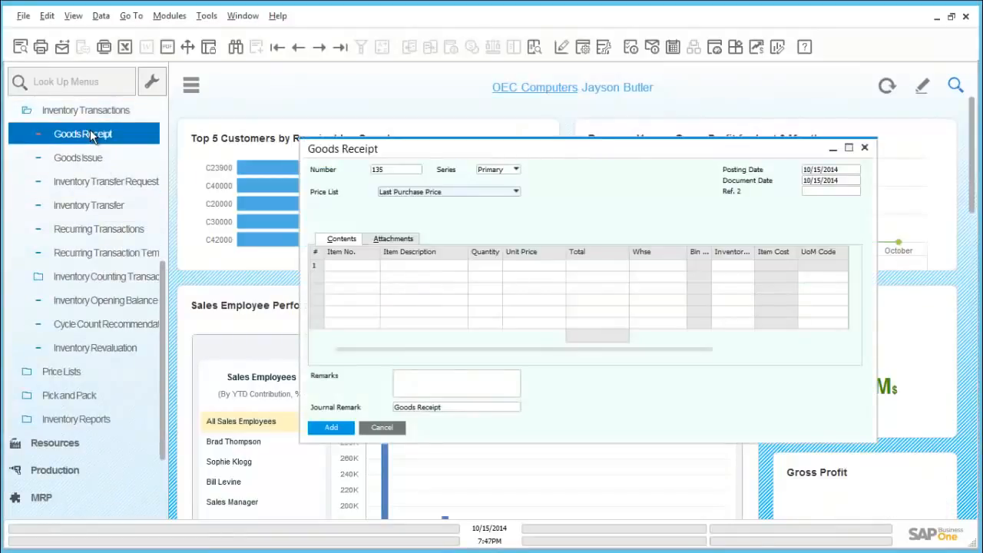
- Enter item A00006 in the first row of the goods receipt and set its warehouse to 05
{"action": "left_click", "coordinate": [342, 264]}
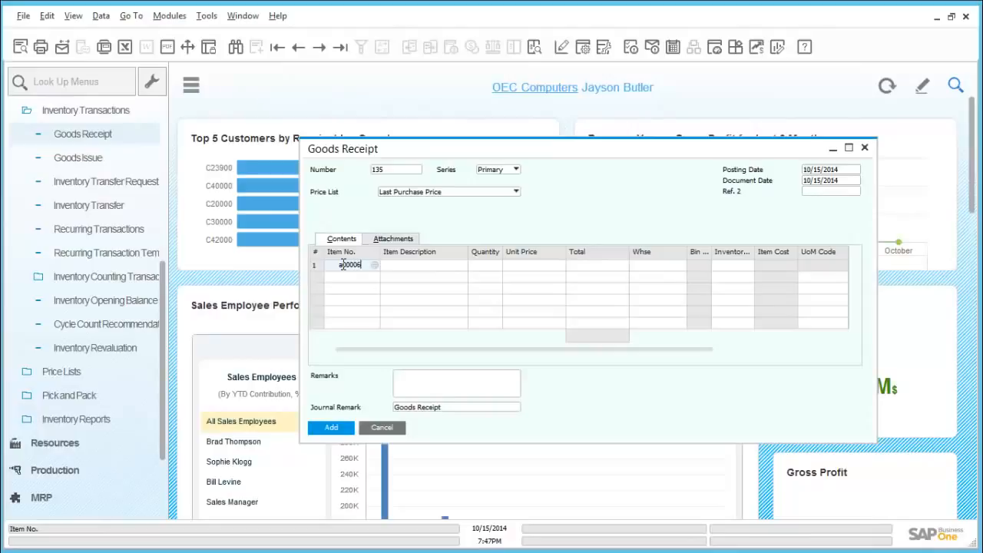
{"action": "key", "text": "Tab"}
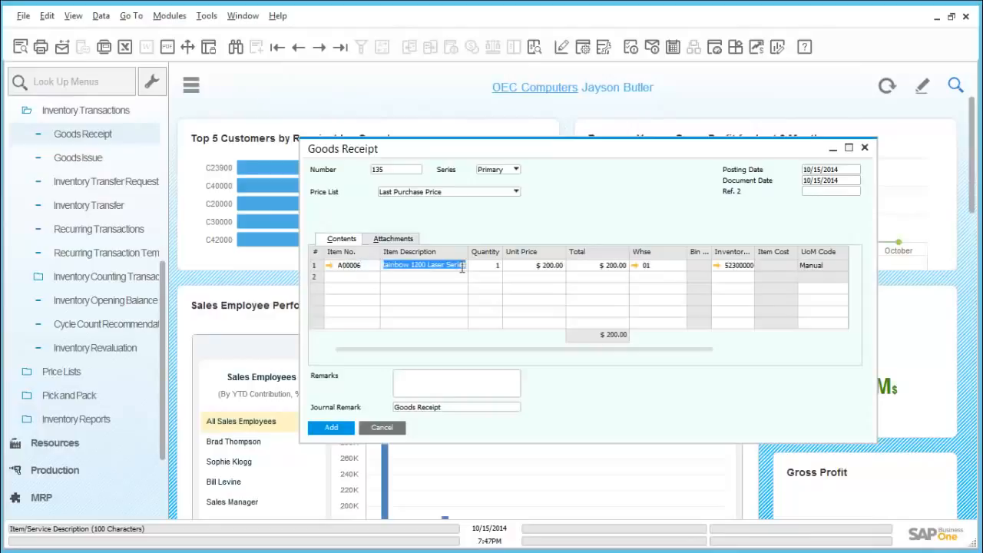
{"action": "left_click", "coordinate": [657, 266]}
{"action": "type", "text": "0"}
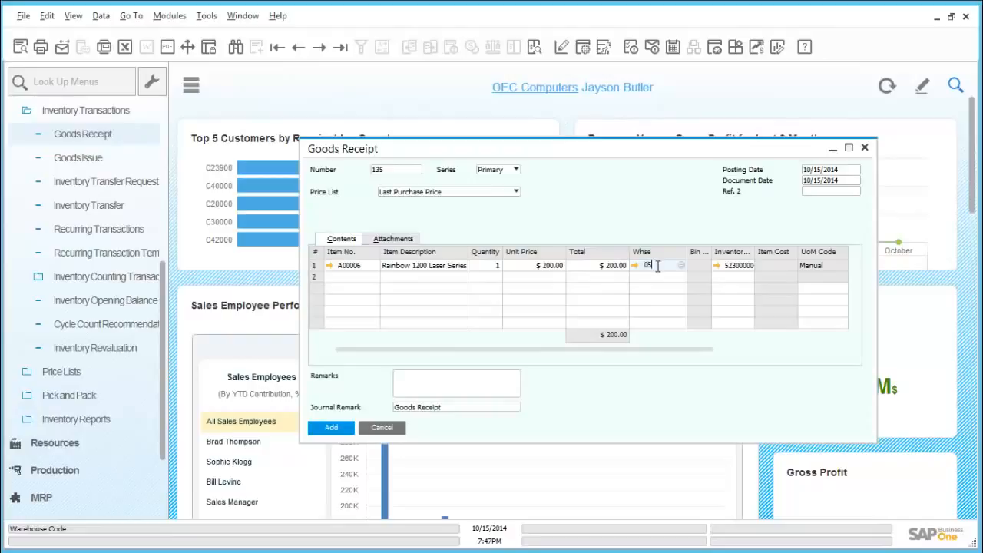
- Start adding the goods receipt and enter 0005 as both the manufacturer serial number and the serial number for A00006
{"action": "key", "text": "Tab"}
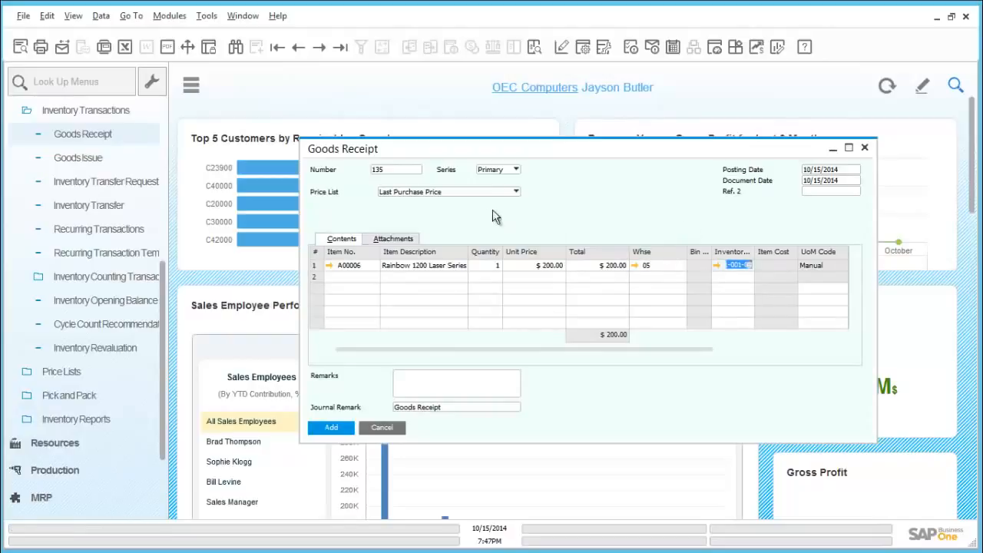
{"action": "left_click", "coordinate": [350, 426]}
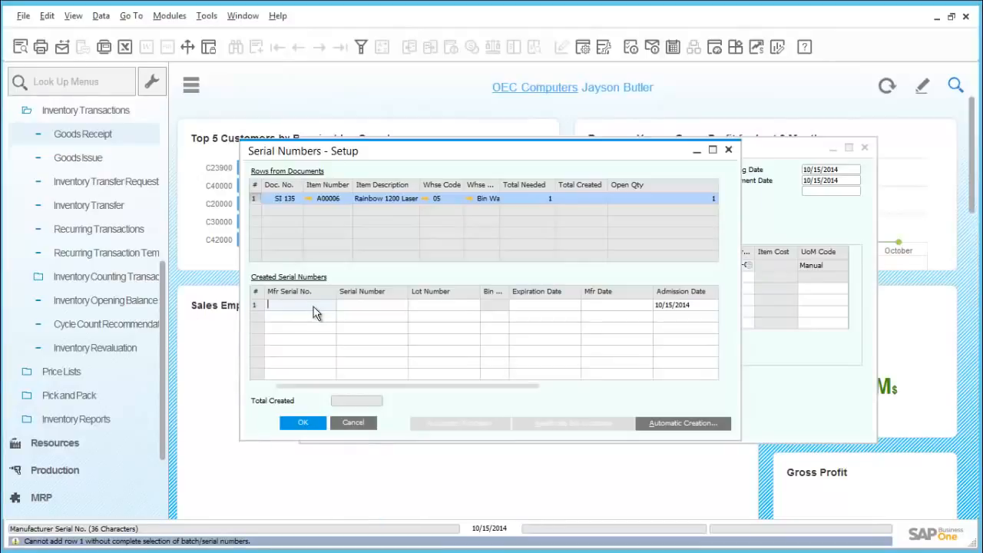
{"action": "type", "text": "00"}
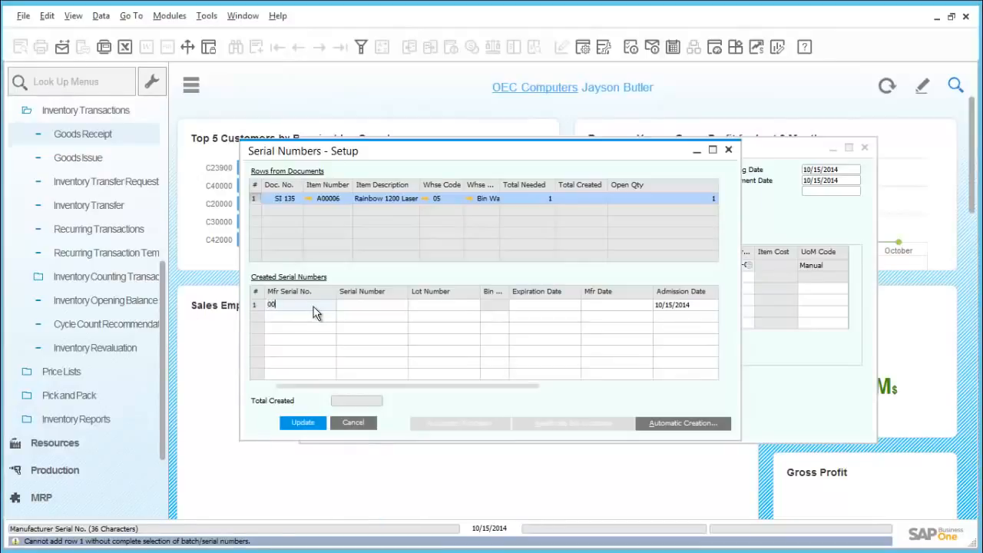
{"action": "type", "text": "05"}
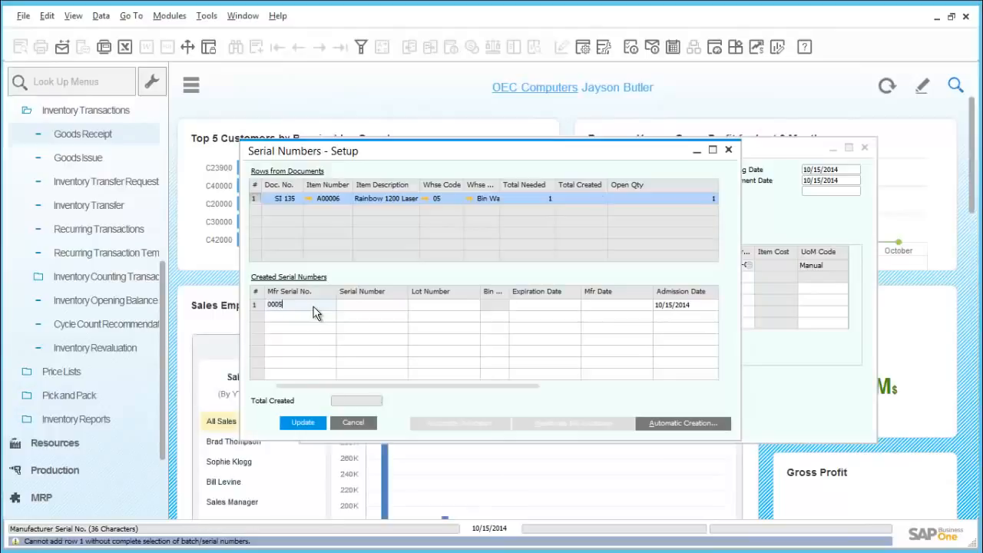
{"action": "key", "text": "Tab"}
{"action": "type", "text": "000"}
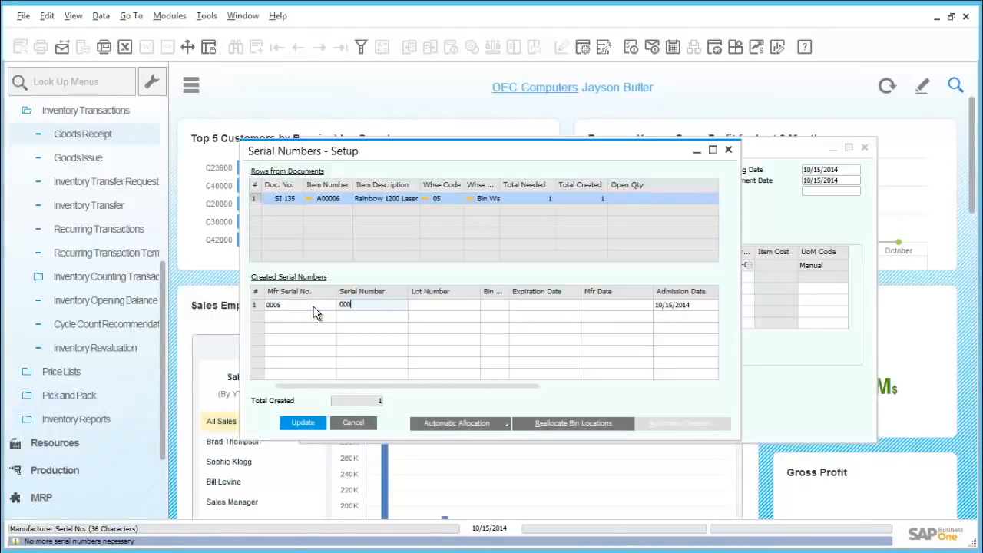
{"action": "type", "text": "5"}
{"action": "key", "text": "Tab"}
{"action": "key", "text": "Tab"}
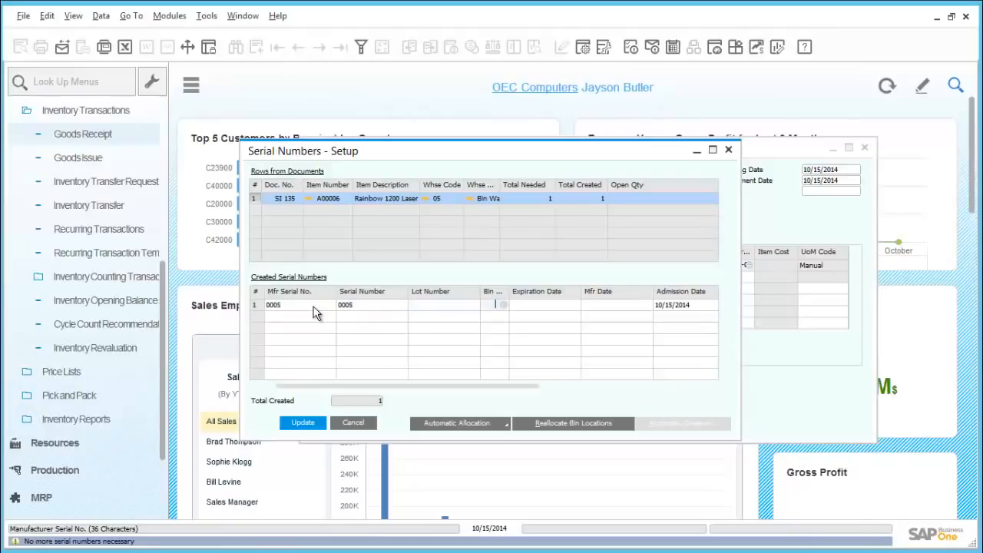
- Assign bin location 05-SYSTEM-BIN-LOCATION to the new serial number, update the serial number setup, and close it
{"action": "key", "text": "Tab"}
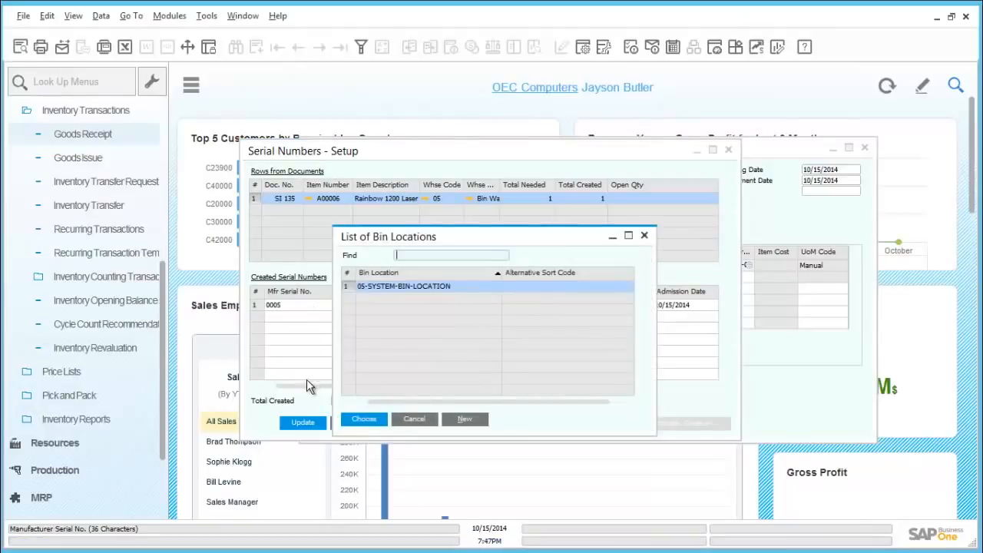
{"action": "double_click", "coordinate": [369, 289]}
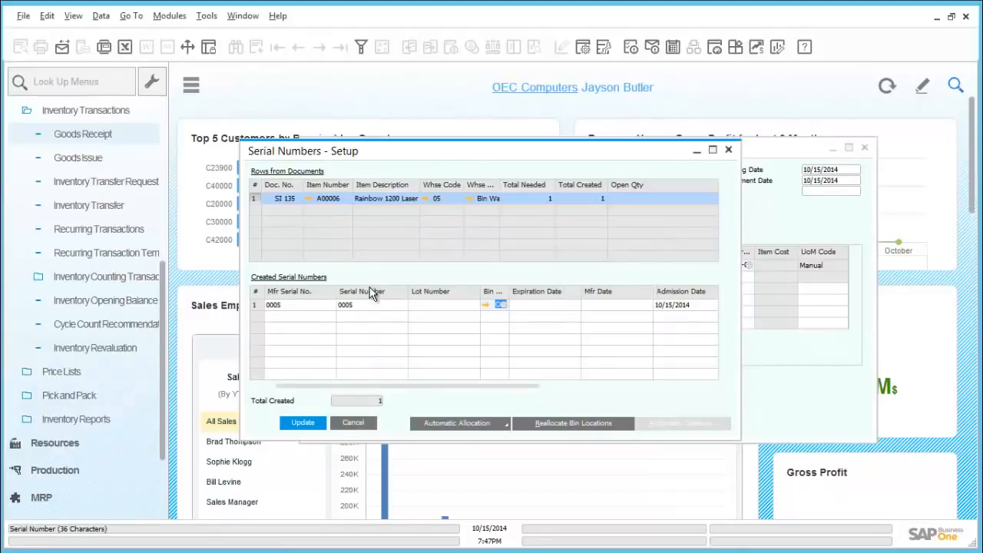
{"action": "left_click", "coordinate": [304, 422]}
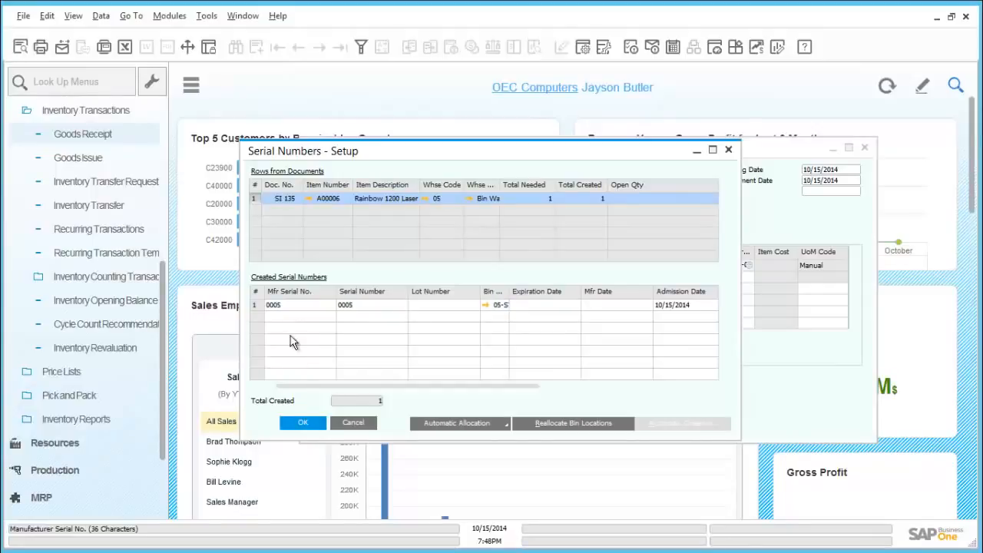
{"action": "left_click", "coordinate": [258, 304]}
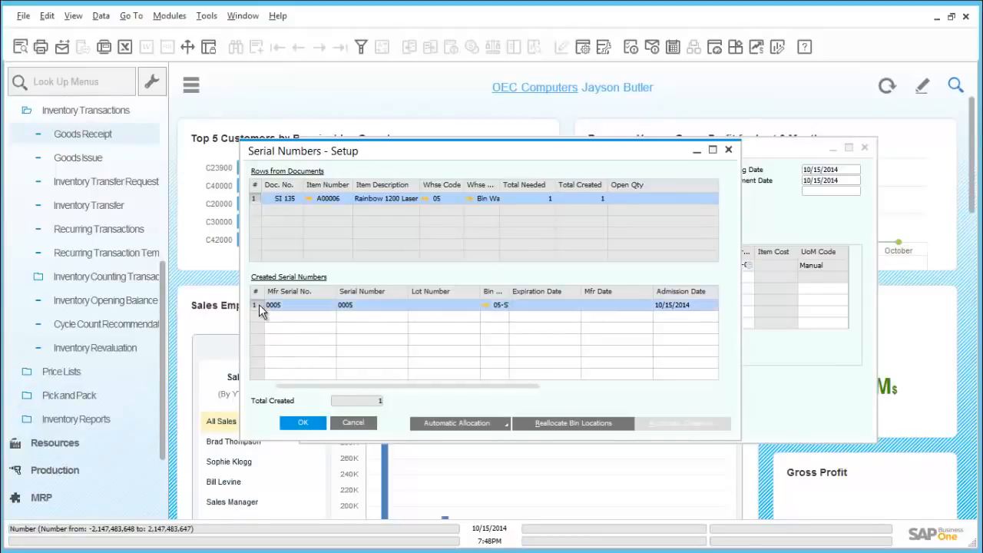
{"action": "left_click", "coordinate": [299, 422]}
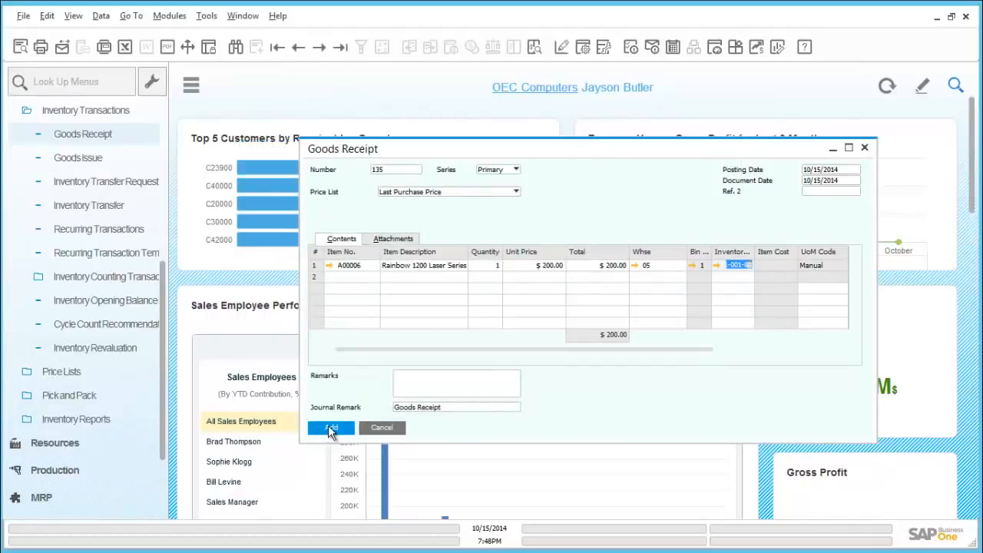
- Add the goods receipt, accept that it cannot be changed, and close the form
{"action": "left_click", "coordinate": [330, 428]}
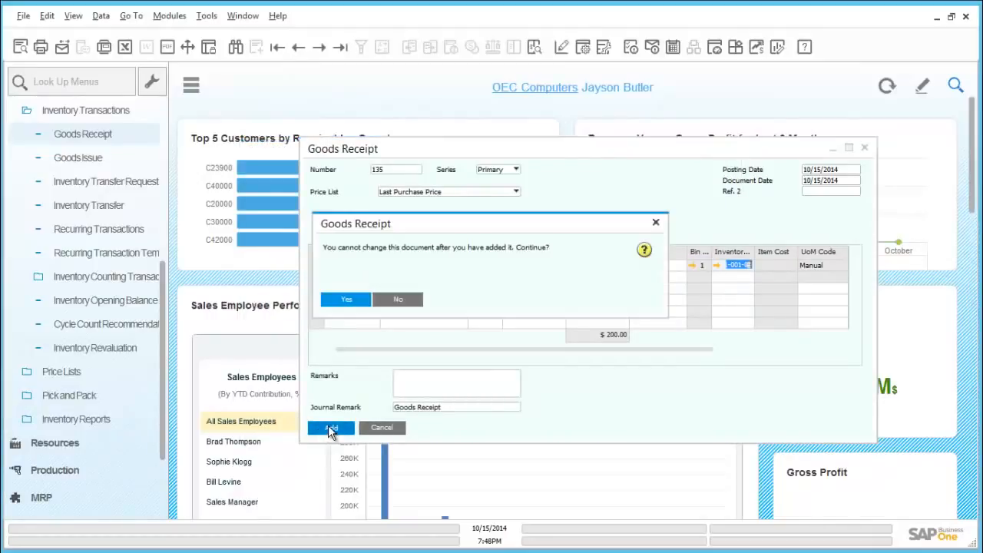
{"action": "left_click", "coordinate": [346, 300]}
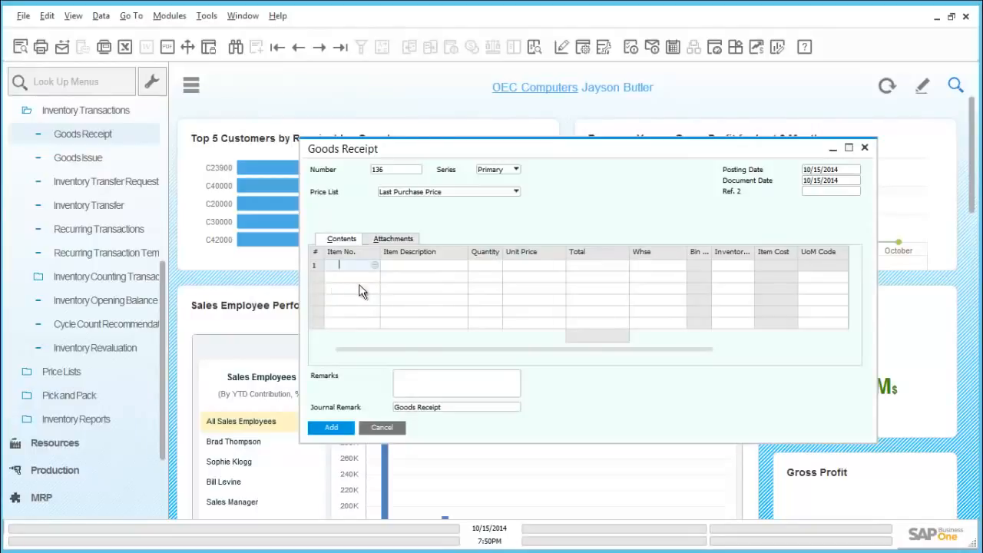
{"action": "left_click", "coordinate": [864, 147]}
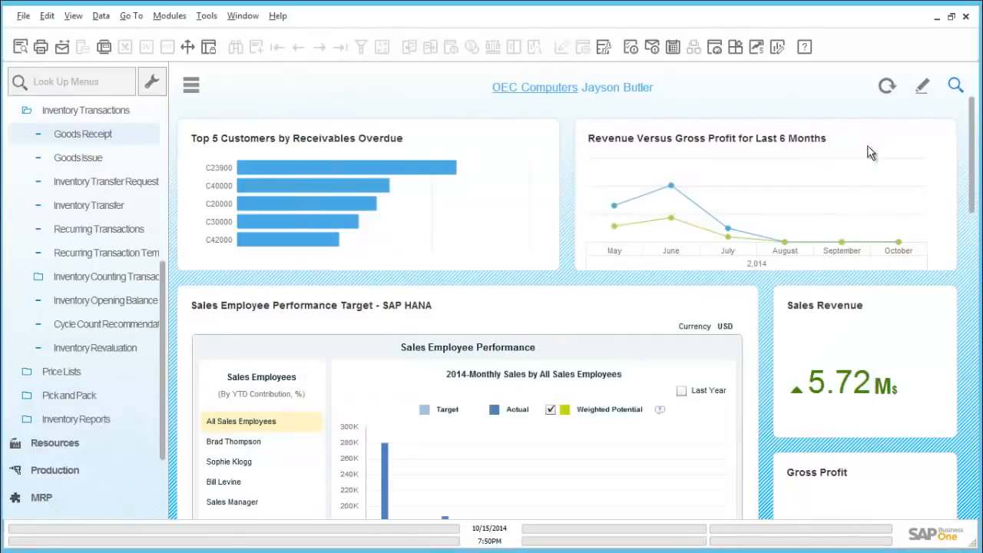
- Run the Bin Location Content List report from the inventory reports with its default selection criteria
{"action": "left_click", "coordinate": [190, 87]}
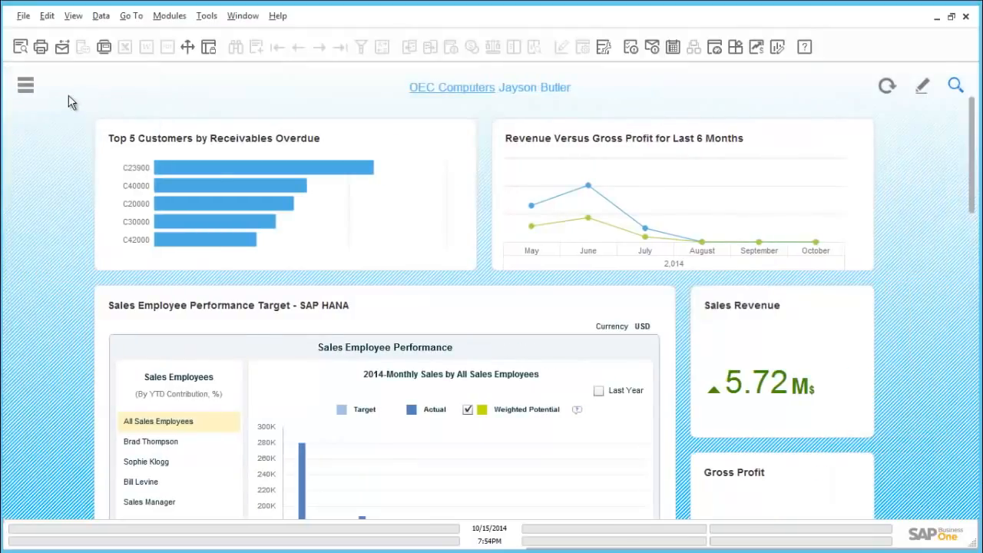
{"action": "left_click", "coordinate": [29, 88]}
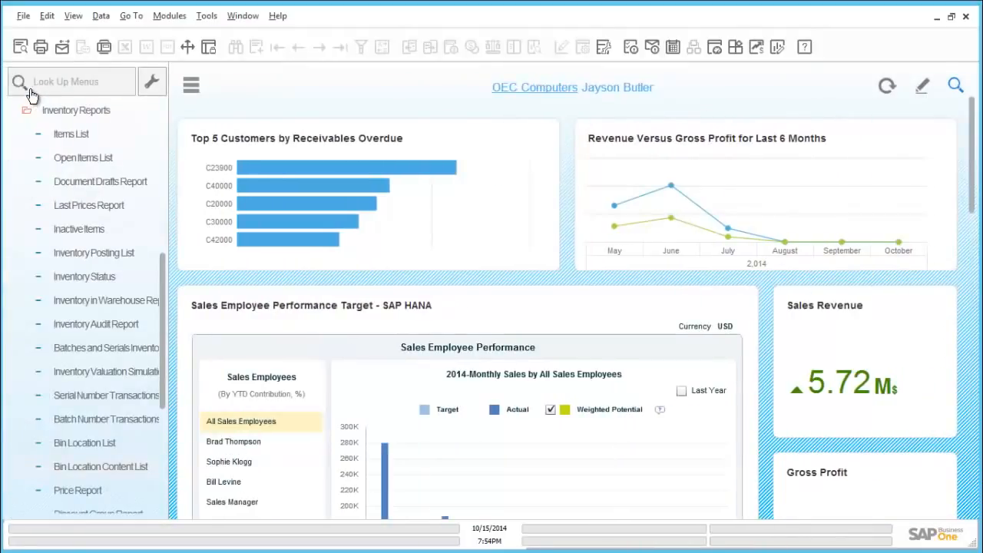
{"action": "left_click", "coordinate": [67, 111]}
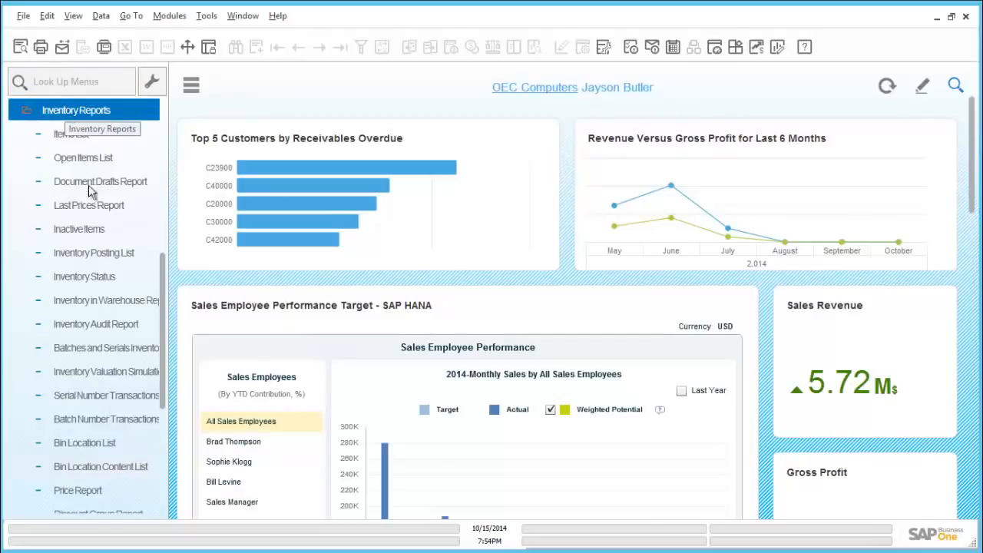
{"action": "left_click", "coordinate": [129, 468]}
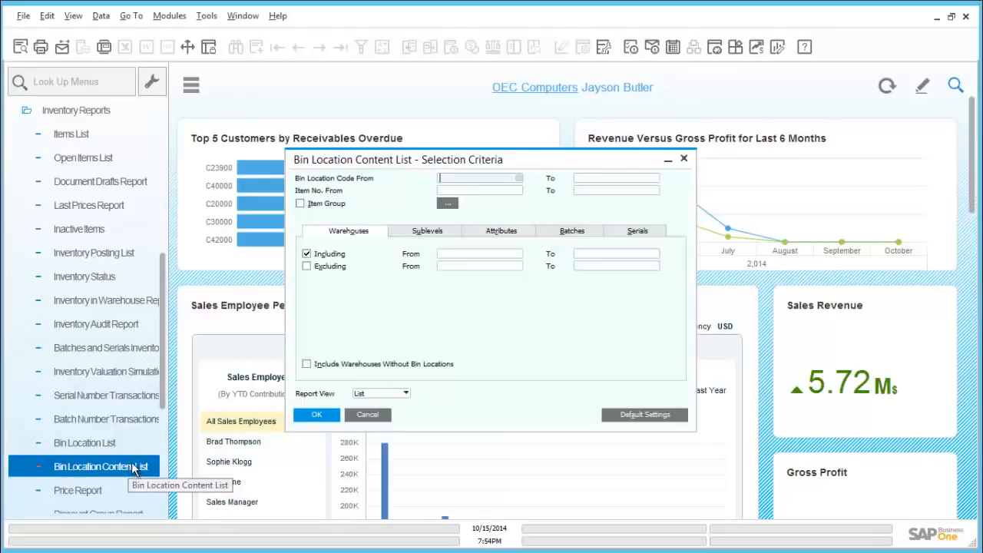
{"action": "left_click", "coordinate": [316, 415]}
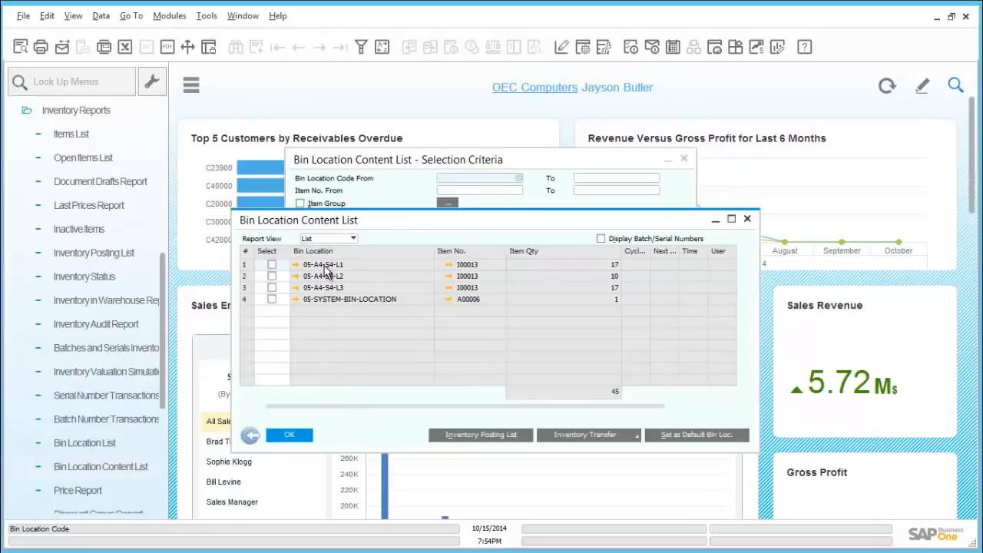
- Open the master data of 05-SYSTEM-BIN-LOCATION, inspect the serial numbers it holds, and return to the content list
{"action": "left_click", "coordinate": [297, 299]}
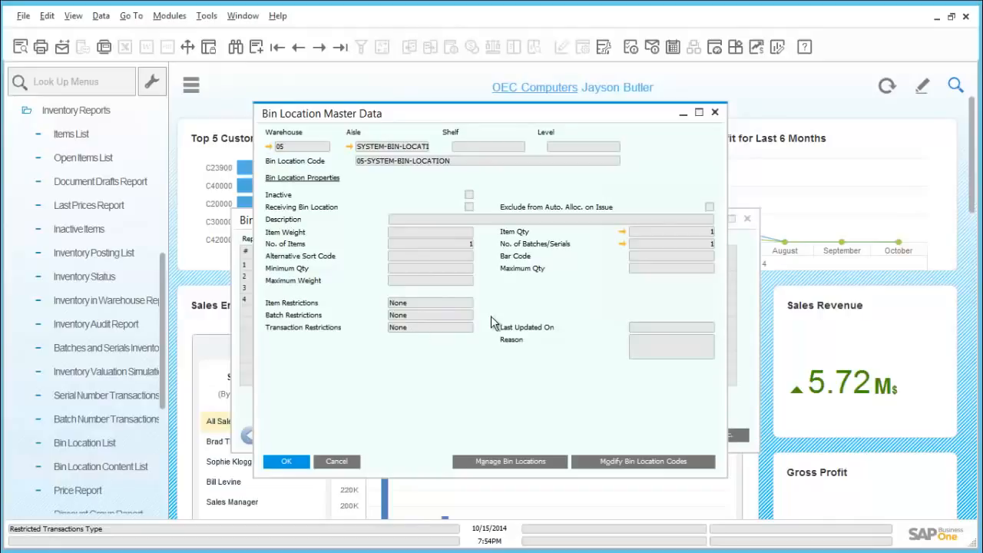
{"action": "left_click", "coordinate": [621, 245]}
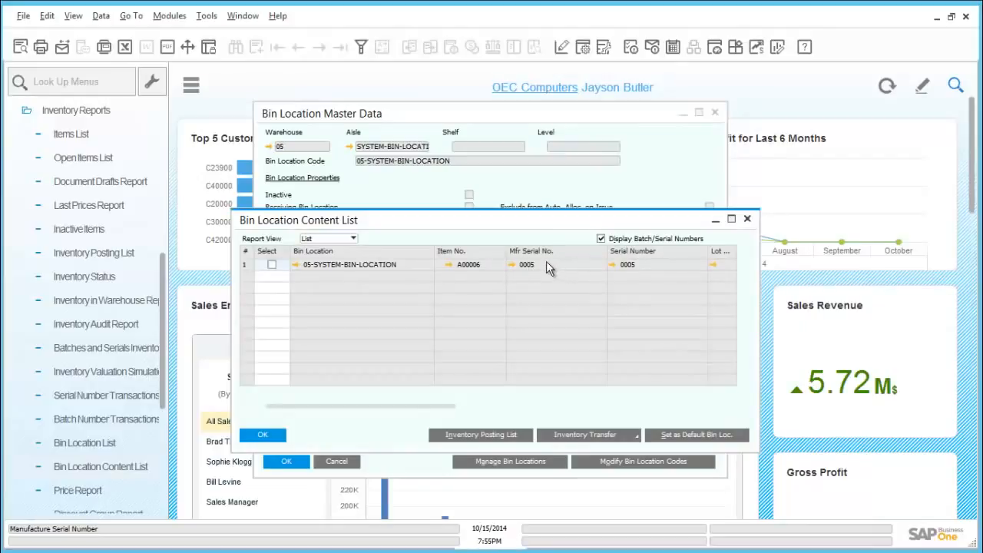
{"action": "left_click", "coordinate": [261, 434]}
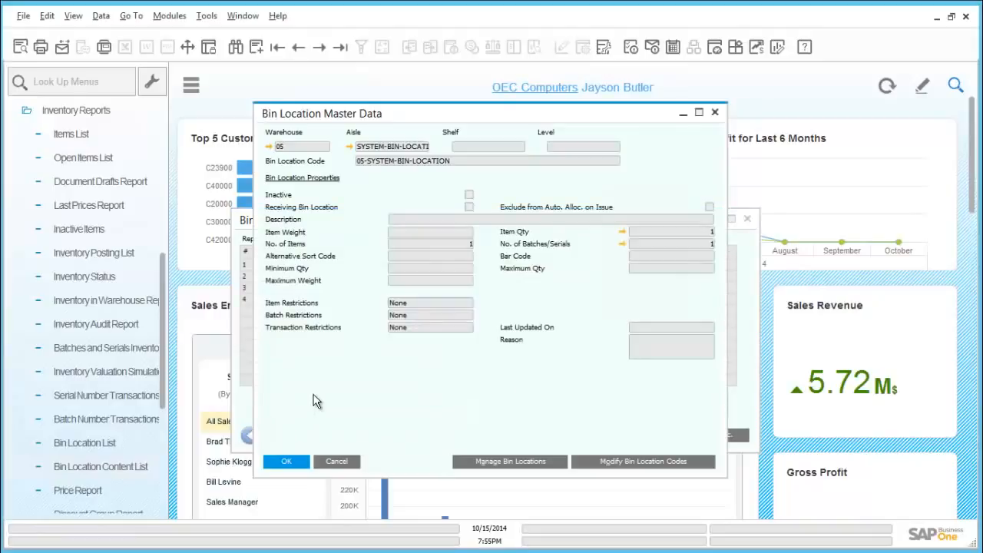
{"action": "left_click", "coordinate": [339, 461]}
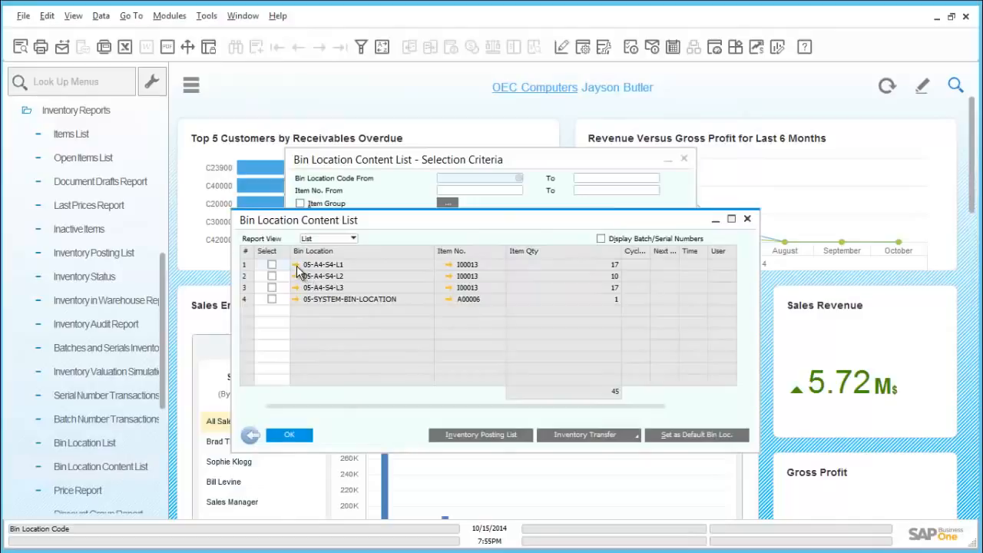
- Inspect the master data and item quantity contents of bin 05-A4-S4-L1, and close the content list report
{"action": "left_click", "coordinate": [295, 265]}
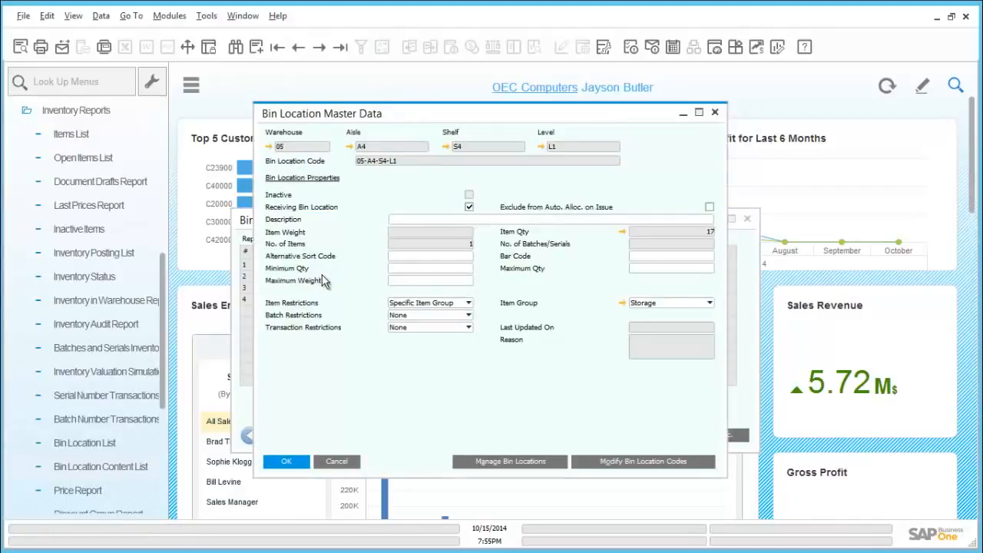
{"action": "left_click", "coordinate": [620, 232]}
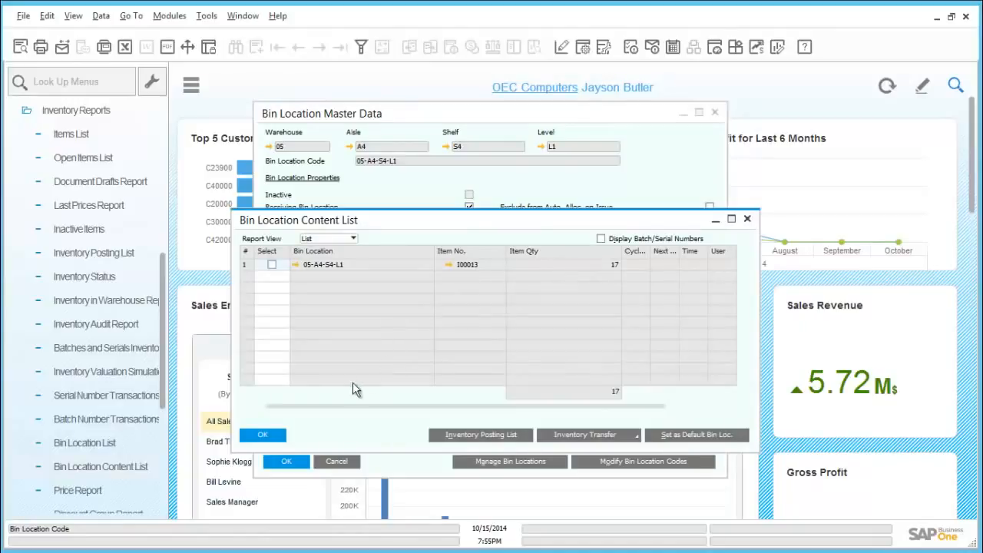
{"action": "left_click", "coordinate": [275, 436]}
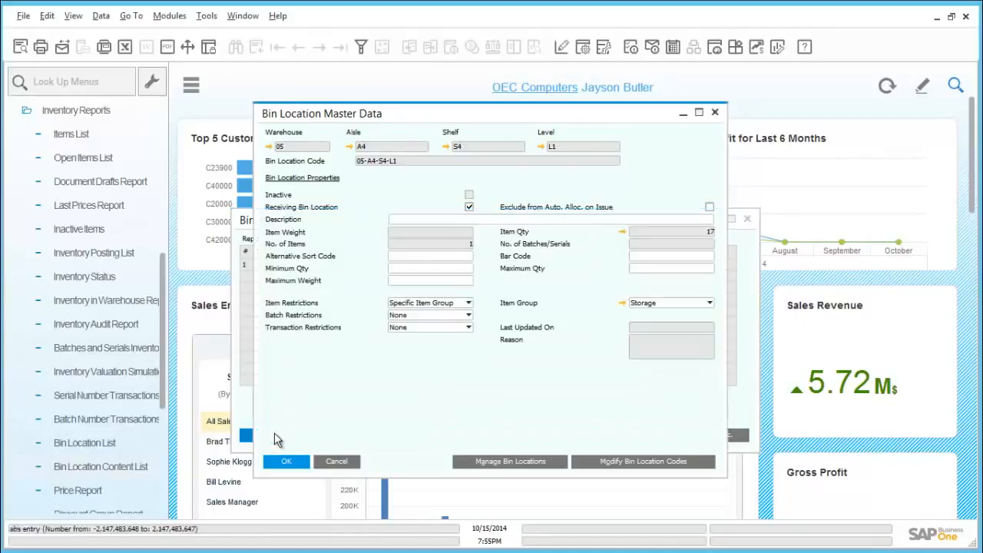
{"action": "left_click", "coordinate": [290, 461]}
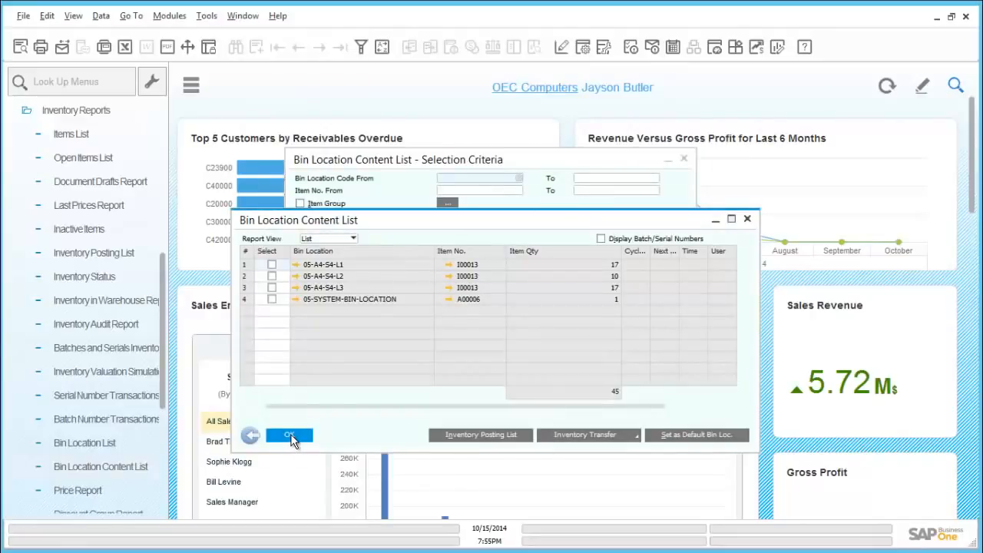
{"action": "left_click", "coordinate": [290, 436]}
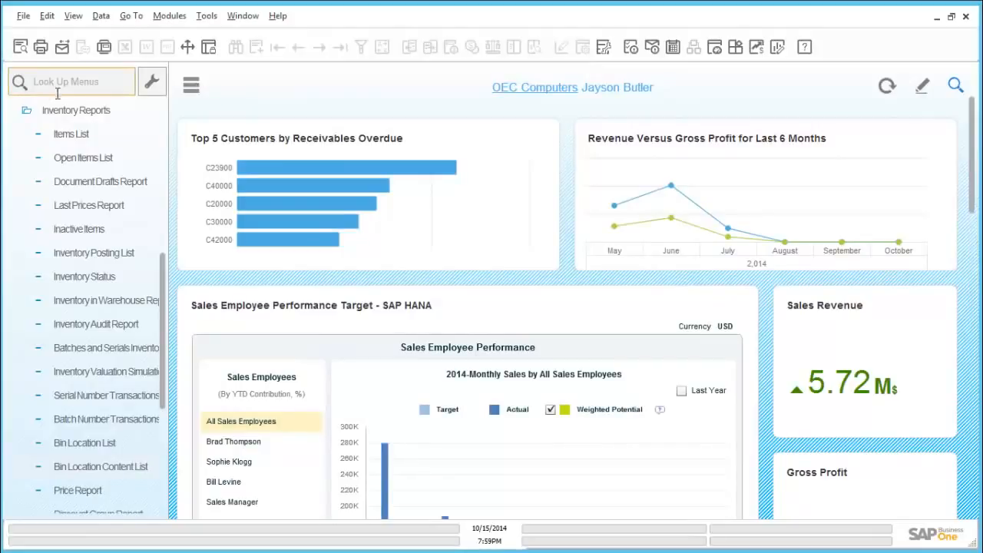
- Open the selection criteria of the Inventory in Warehouse Report among the inventory reports
{"action": "left_click", "coordinate": [75, 110]}
{"action": "key", "text": "Down"}
{"action": "key", "text": "Down"}
{"action": "key", "text": "Down"}
{"action": "key", "text": "Down"}
{"action": "key", "text": "Down"}
{"action": "key", "text": "Down"}
{"action": "key", "text": "Down"}
{"action": "key", "text": "Down"}
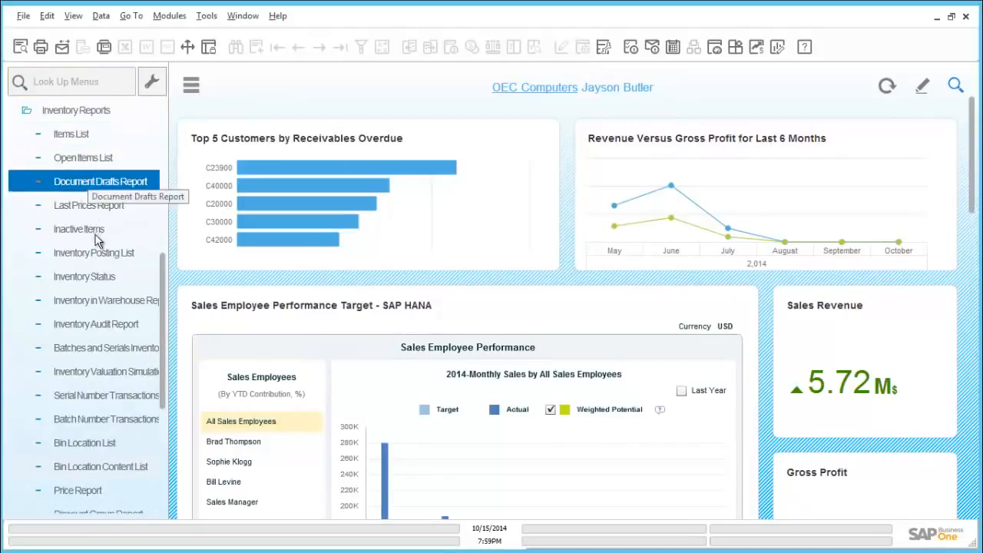
{"action": "left_click", "coordinate": [109, 305]}
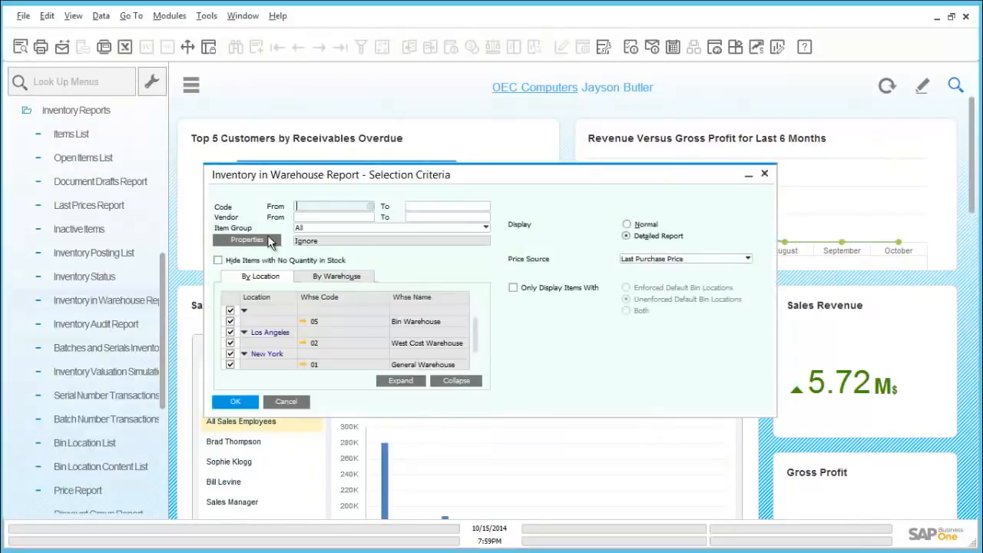
- Browse the item list without choosing an item, run the detailed warehouse inventory report, and return to its selection criteria
{"action": "left_click", "coordinate": [373, 207]}
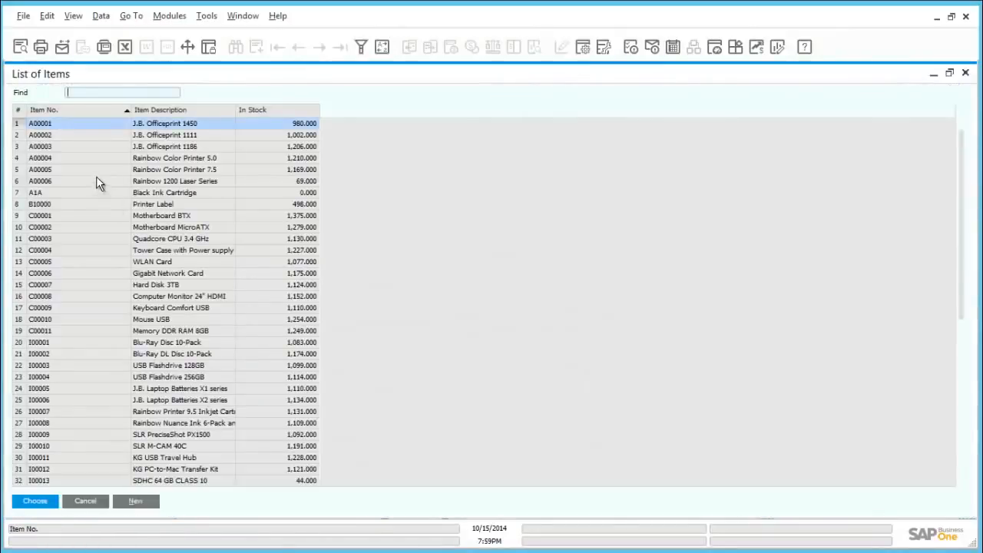
{"action": "left_click", "coordinate": [85, 500]}
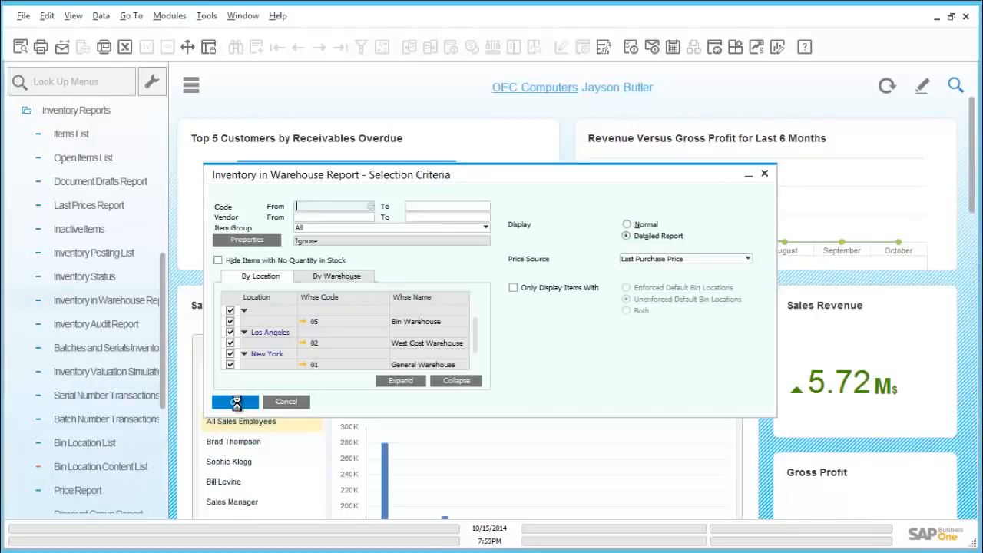
{"action": "left_click", "coordinate": [236, 402]}
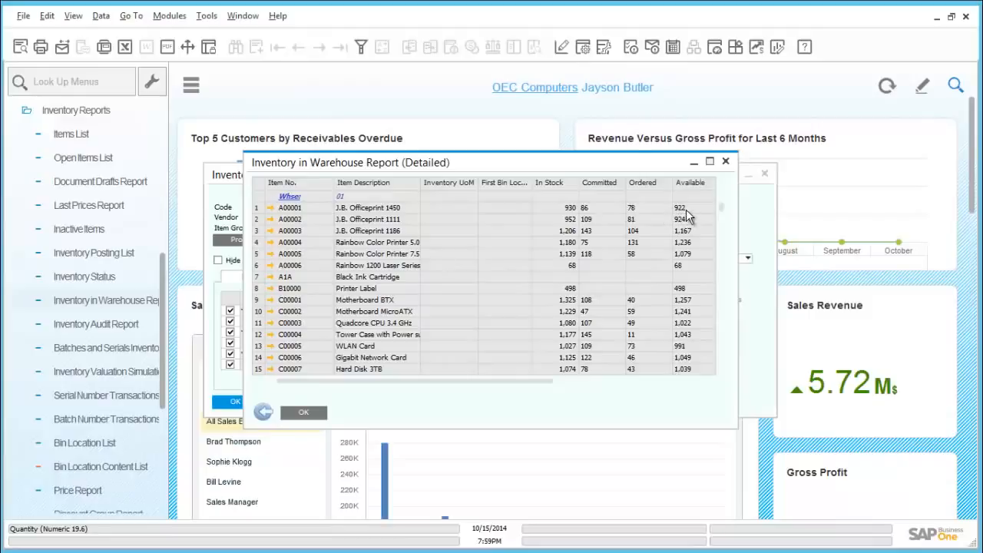
{"action": "left_click", "coordinate": [261, 414]}
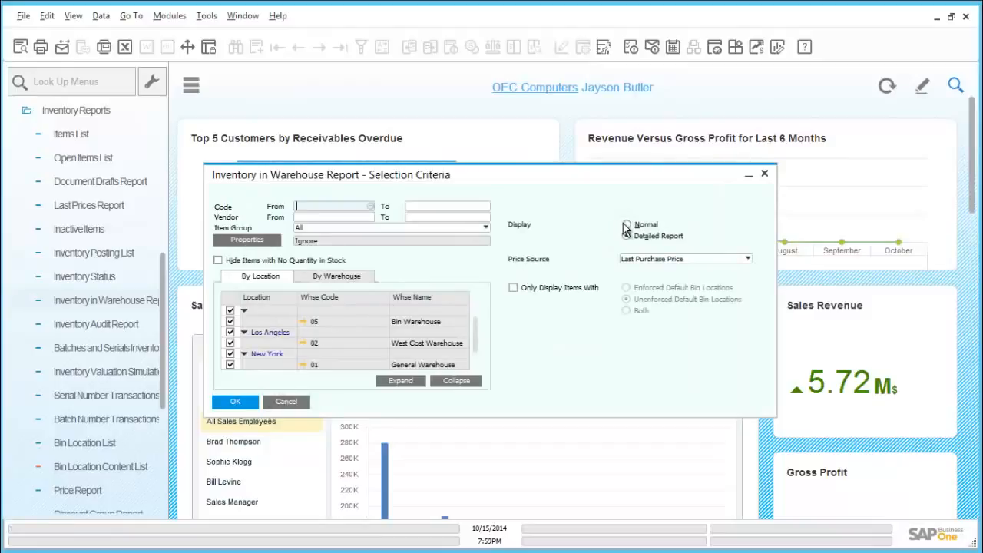
- Run the Inventory in Warehouse Report in normal display, review the in-stock, committed and ordered quantities, and close the report
{"action": "left_click", "coordinate": [626, 225]}
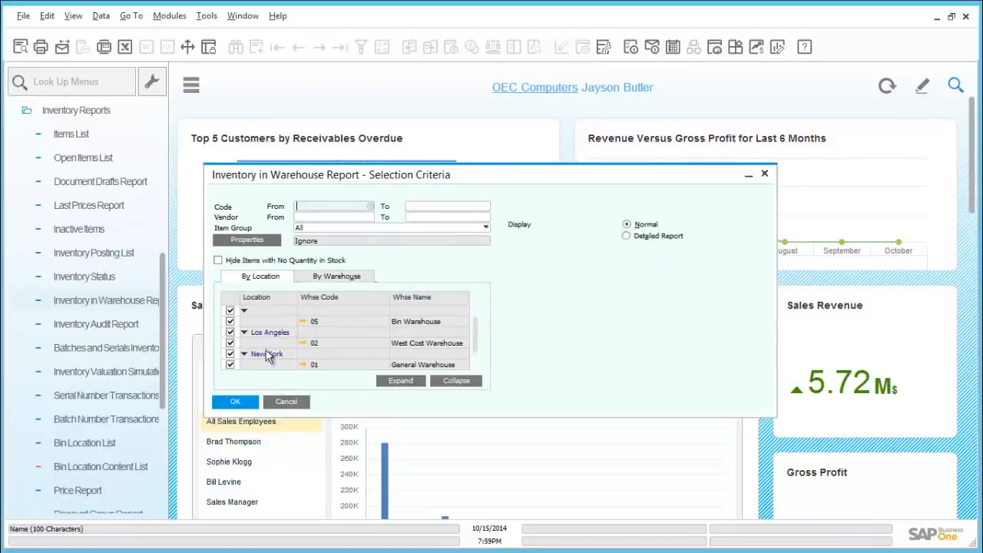
{"action": "left_click", "coordinate": [236, 402]}
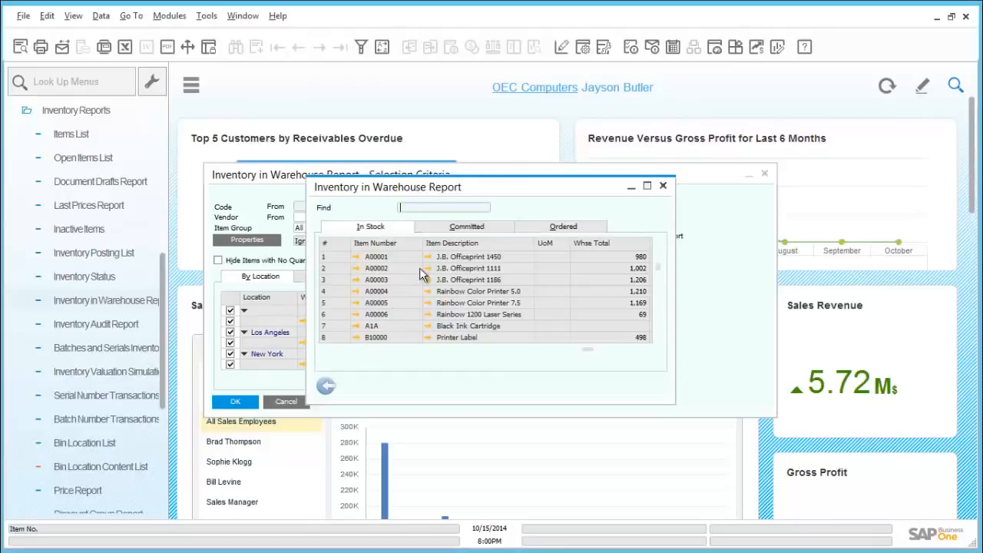
{"action": "left_click", "coordinate": [470, 228]}
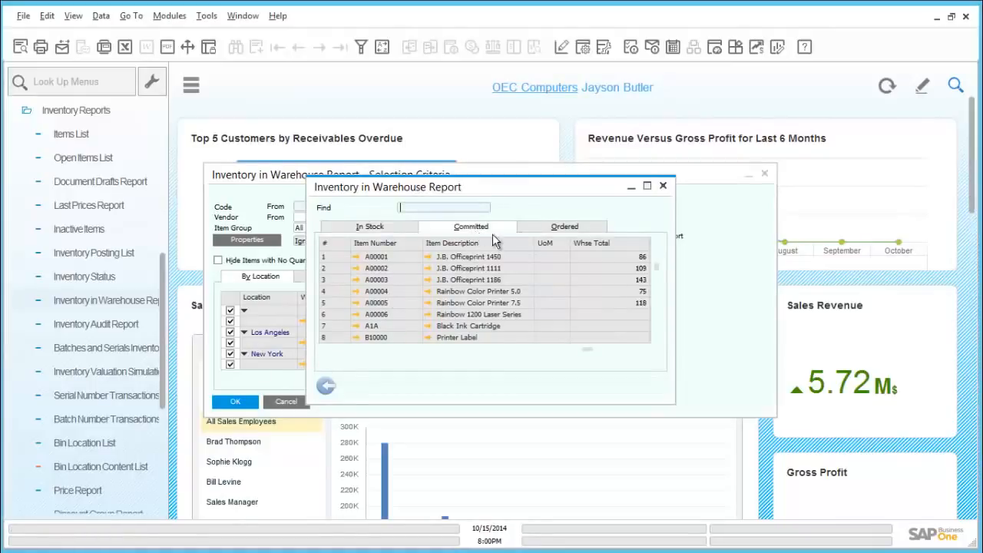
{"action": "left_click", "coordinate": [530, 229]}
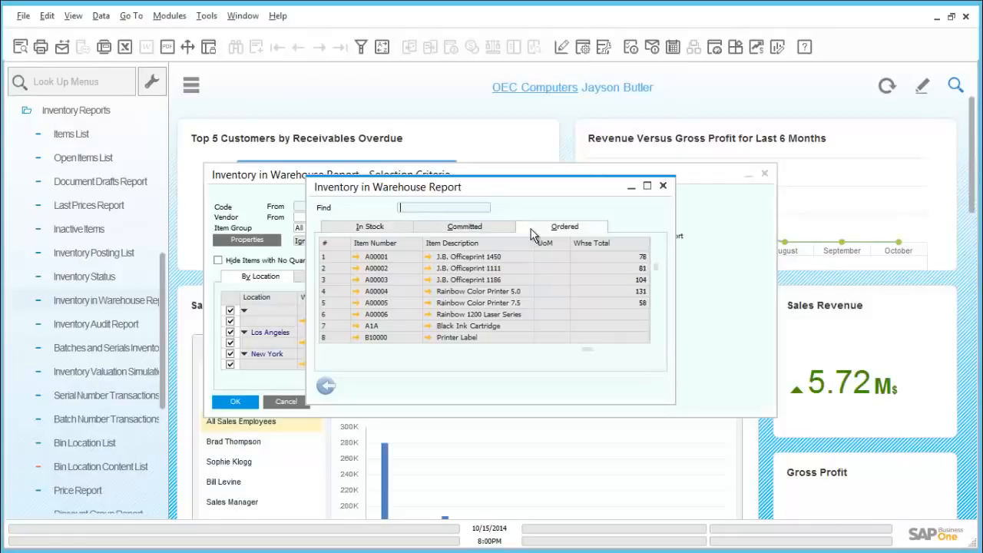
{"action": "left_click", "coordinate": [371, 230]}
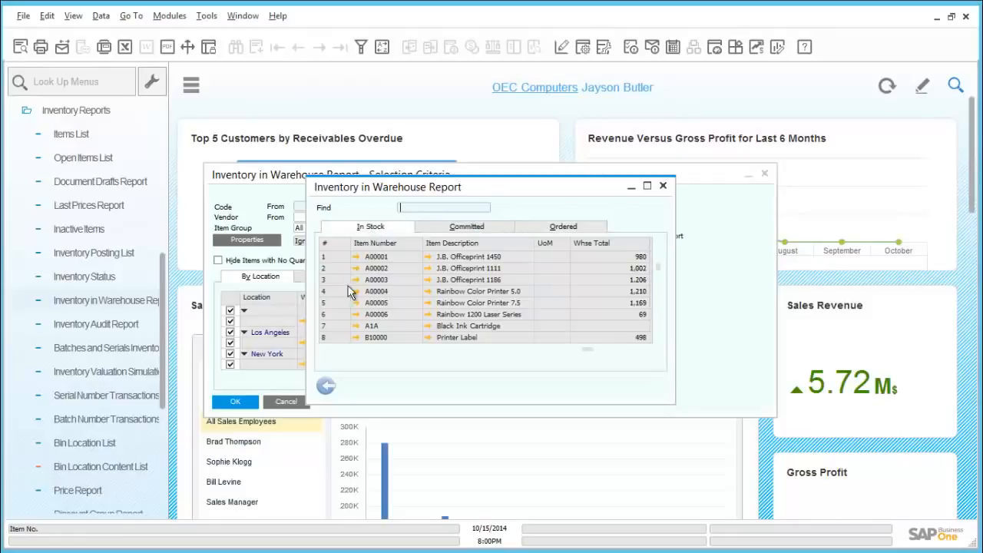
{"action": "left_click", "coordinate": [325, 386]}
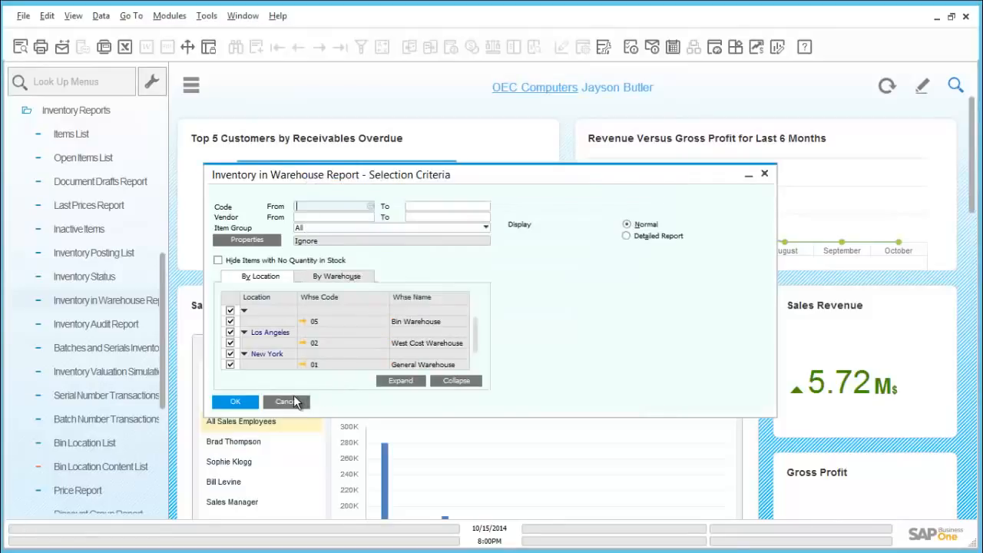
{"action": "left_click", "coordinate": [293, 397]}
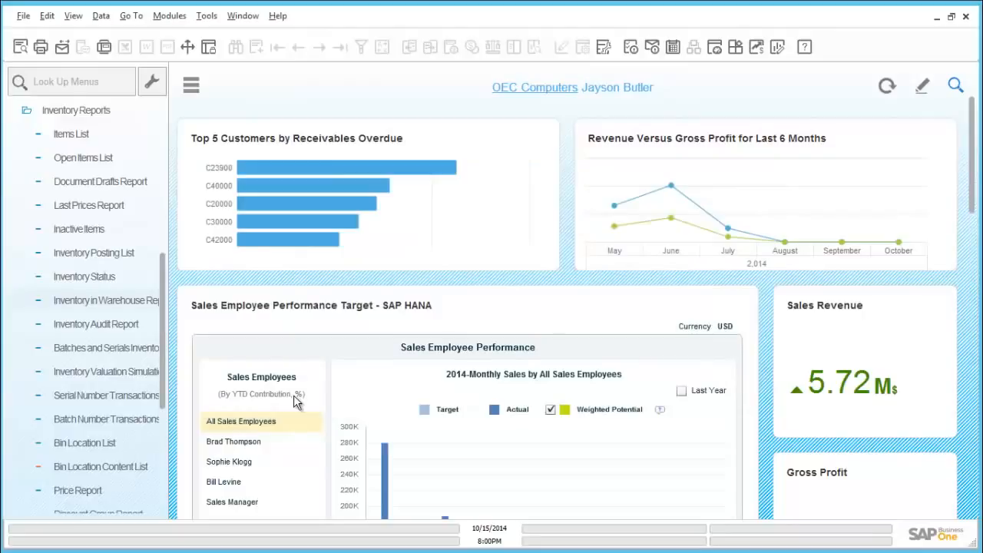
- Open the Inventory Audit Report selection criteria and set the system date range to start on 01/01/2014
{"action": "left_click", "coordinate": [123, 330]}
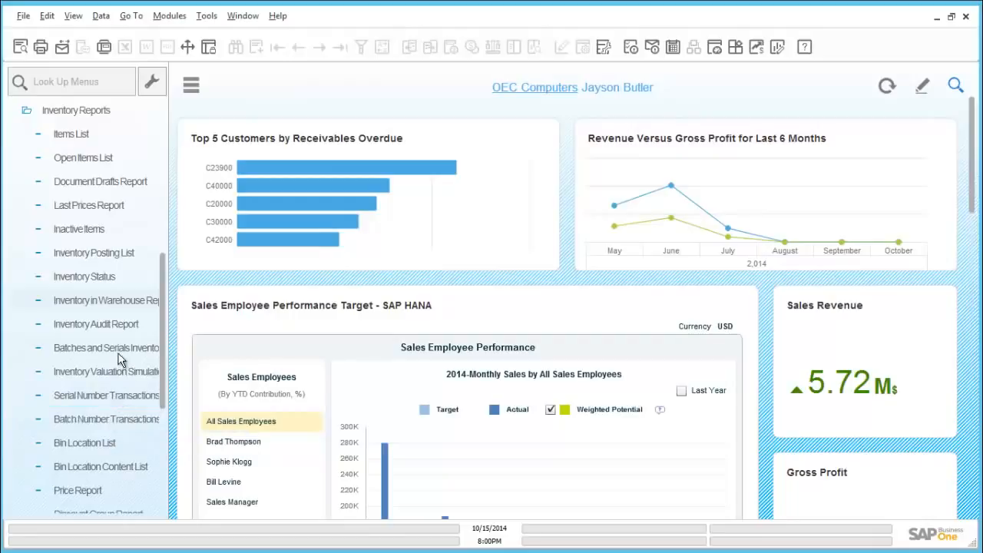
{"action": "left_click", "coordinate": [119, 323]}
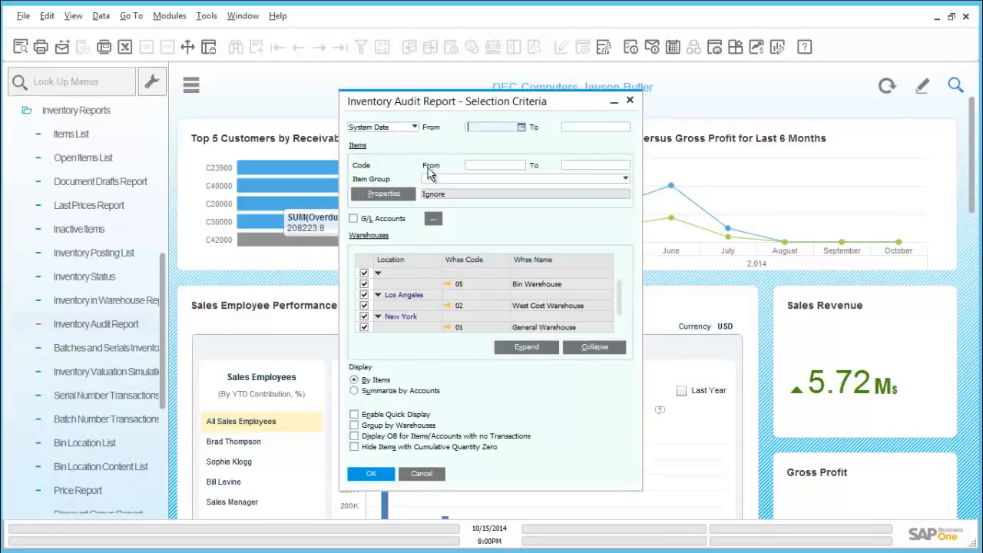
{"action": "left_click", "coordinate": [520, 129]}
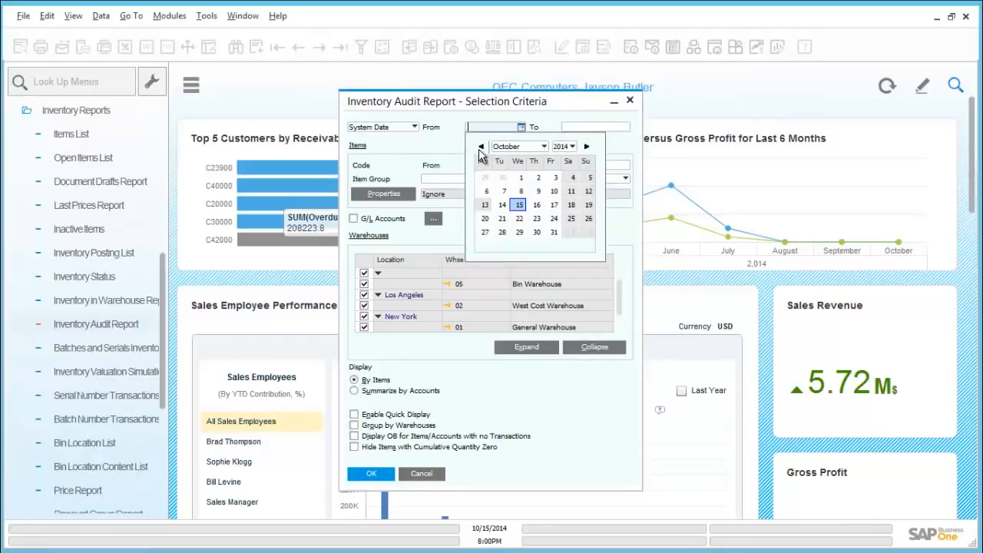
{"action": "left_click", "coordinate": [520, 147]}
{"action": "left_click", "coordinate": [510, 159]}
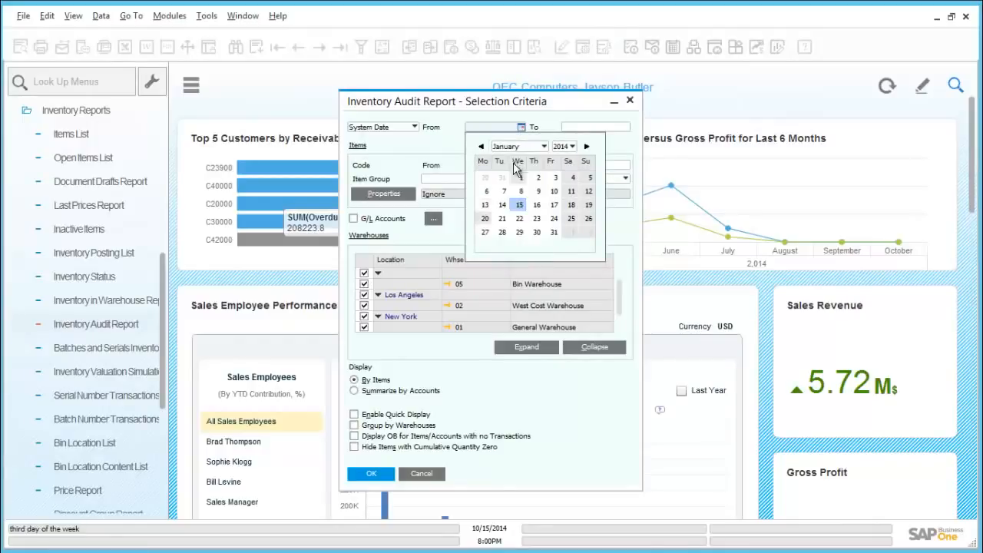
{"action": "left_click", "coordinate": [520, 180]}
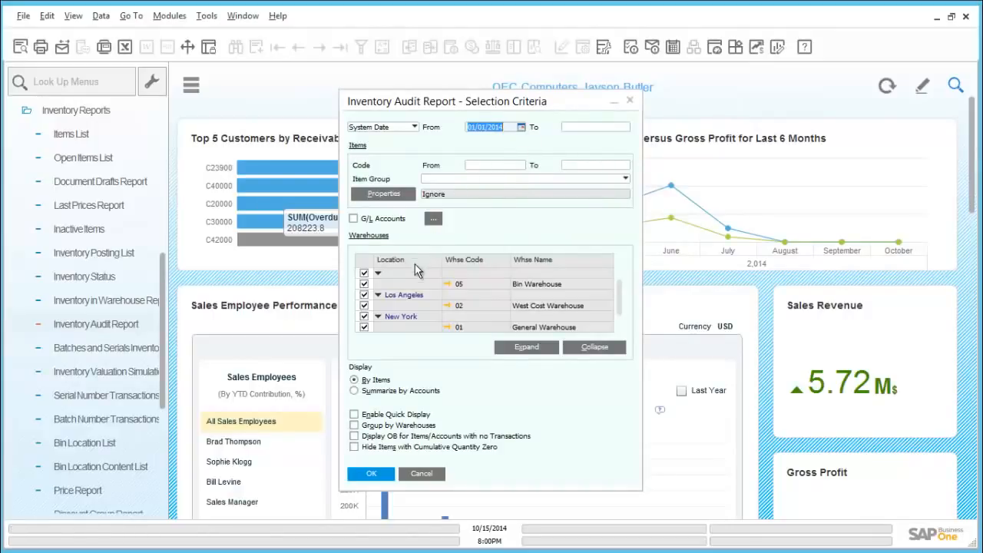
- Group the Inventory Audit Report by warehouses and run it for all items and warehouses
{"action": "left_click", "coordinate": [353, 426]}
{"action": "left_click", "coordinate": [369, 475]}
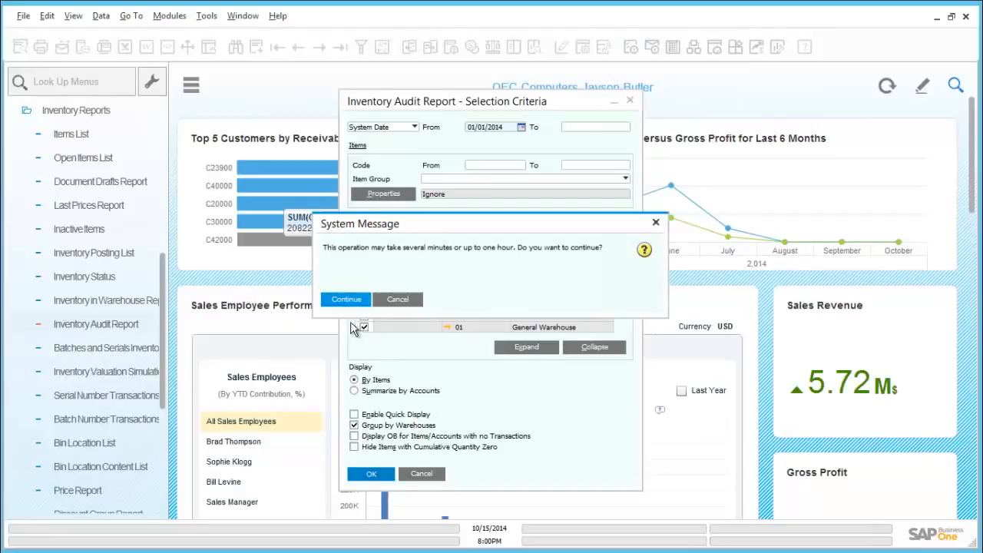
{"action": "left_click", "coordinate": [355, 303]}
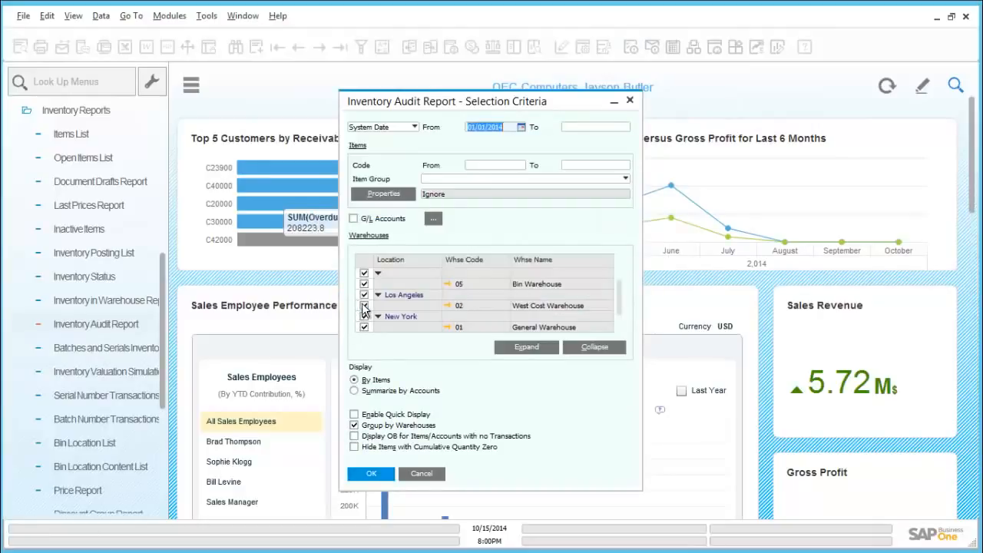
{"action": "left_click", "coordinate": [364, 307]}
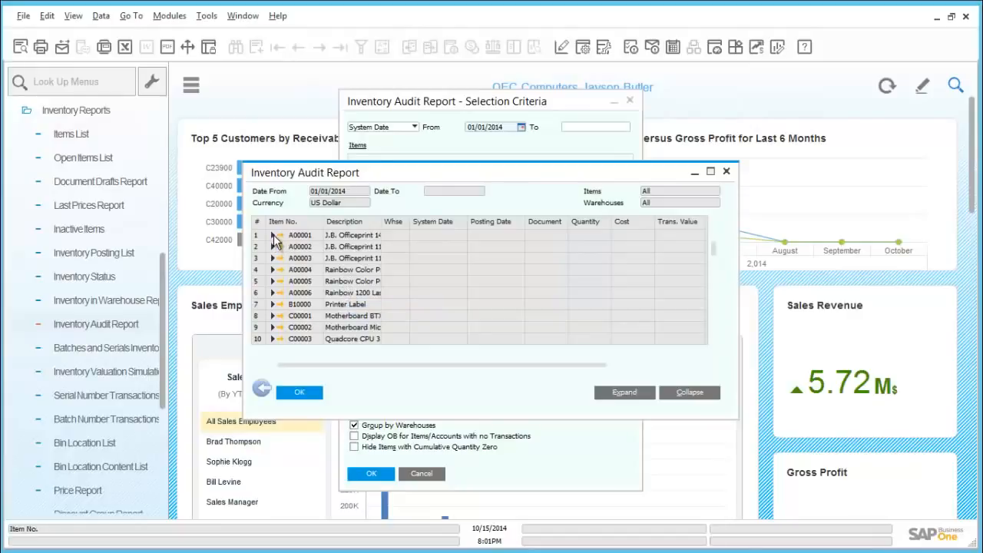
- Examine the audit transactions of item A00001 in warehouse 01, enlarging the report window, and close the report
{"action": "left_click", "coordinate": [273, 235]}
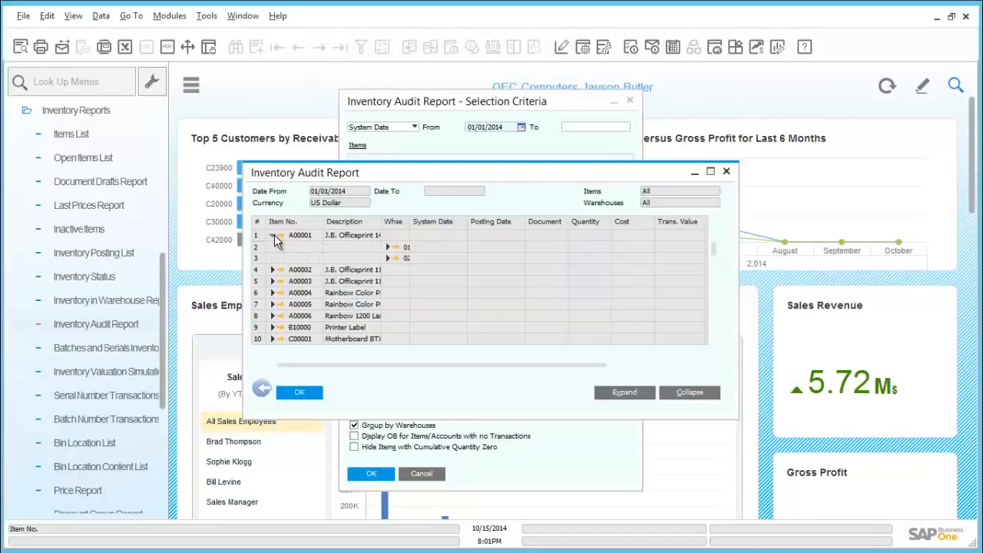
{"action": "left_click", "coordinate": [387, 247]}
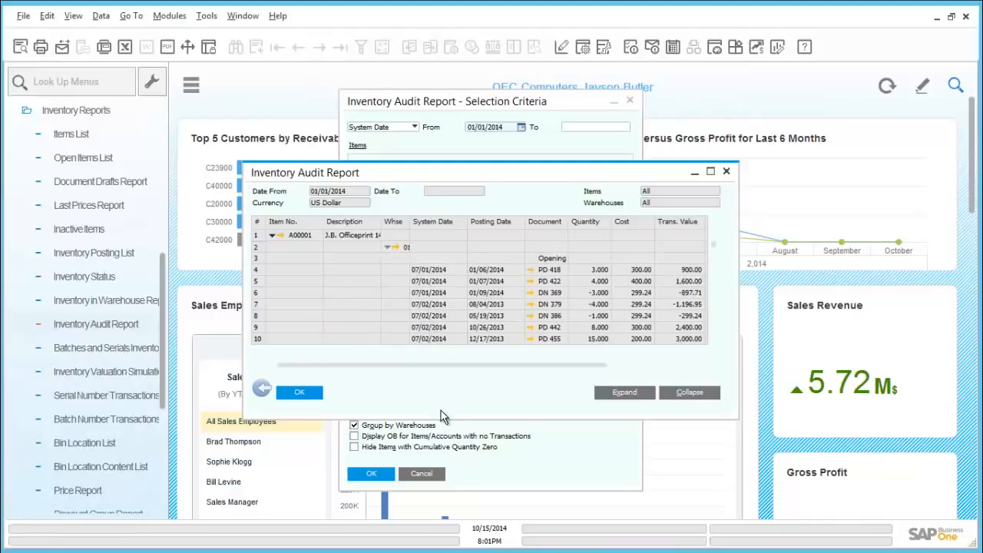
{"action": "left_click_drag", "start_coordinate": [442, 424], "coordinate": [439, 510]}
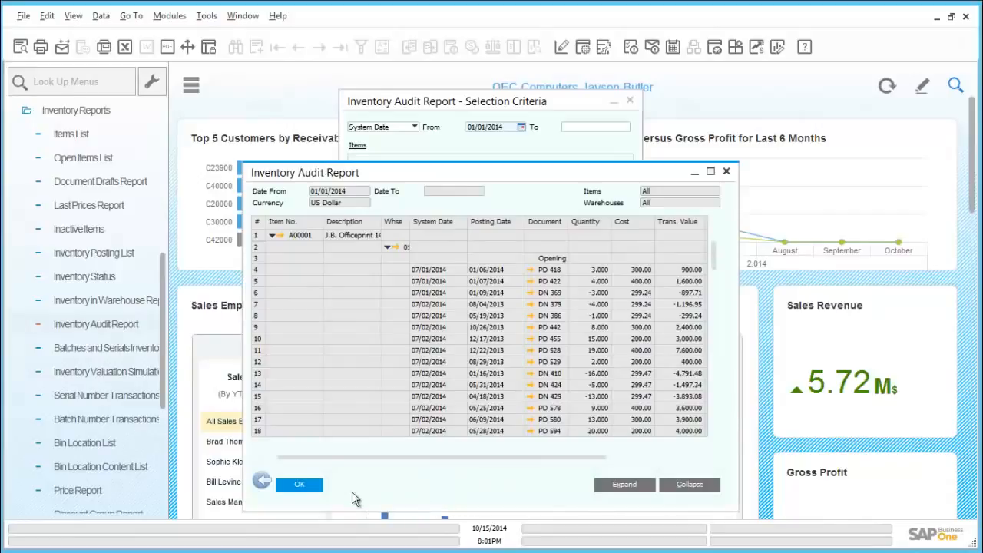
{"action": "left_click", "coordinate": [305, 483]}
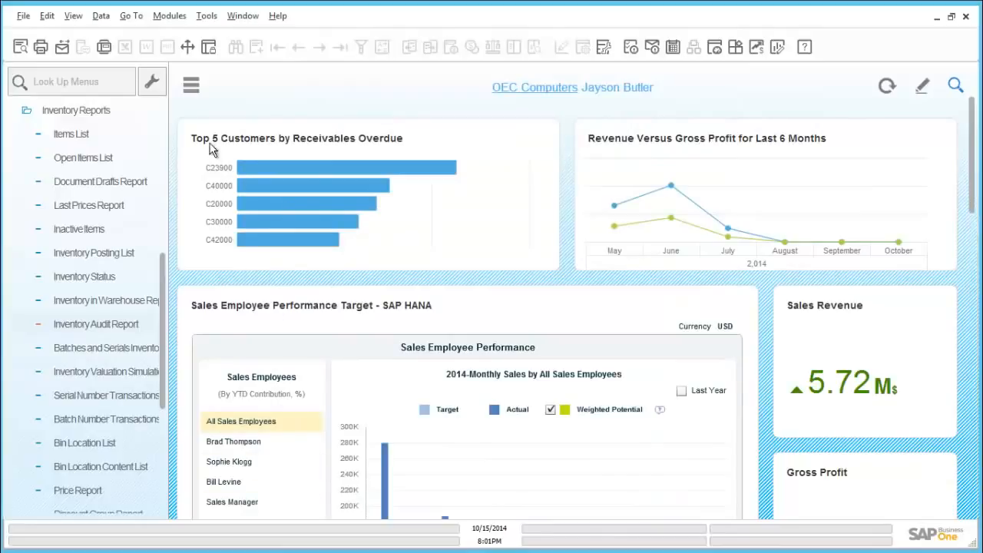
- Open a new inventory transfer among the inventory transactions and set its destination to warehouse 02, West Cost Warehouse
{"action": "left_click", "coordinate": [54, 114]}
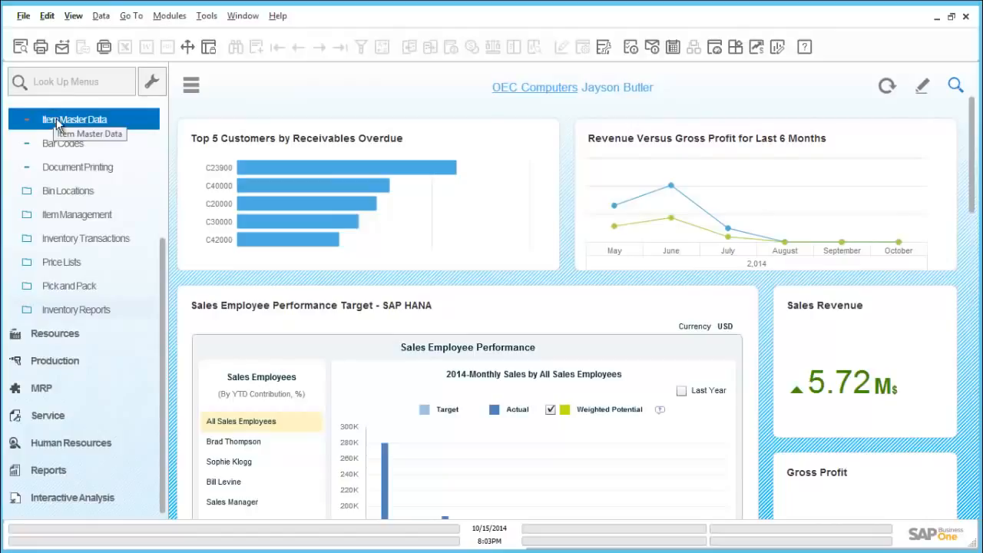
{"action": "left_click", "coordinate": [97, 245]}
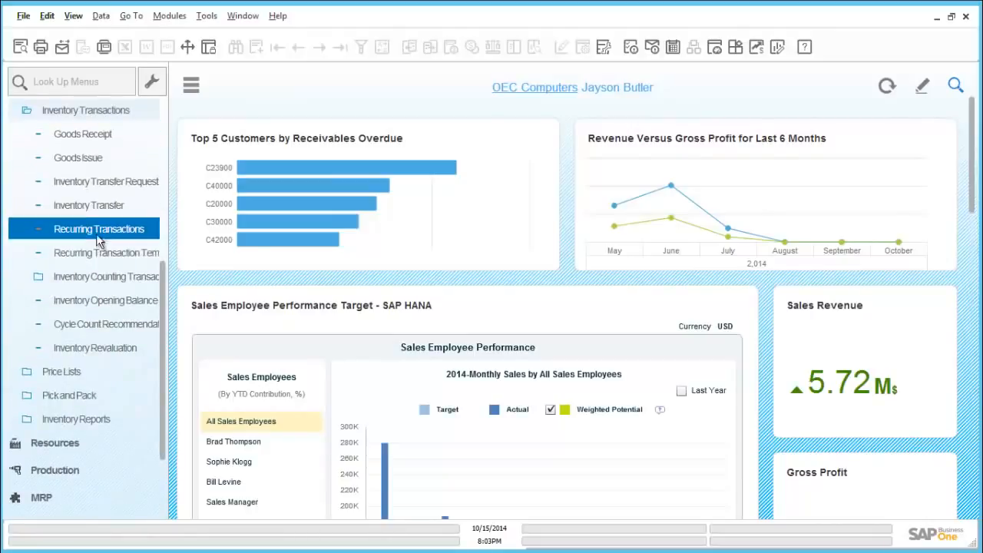
{"action": "left_click", "coordinate": [97, 207]}
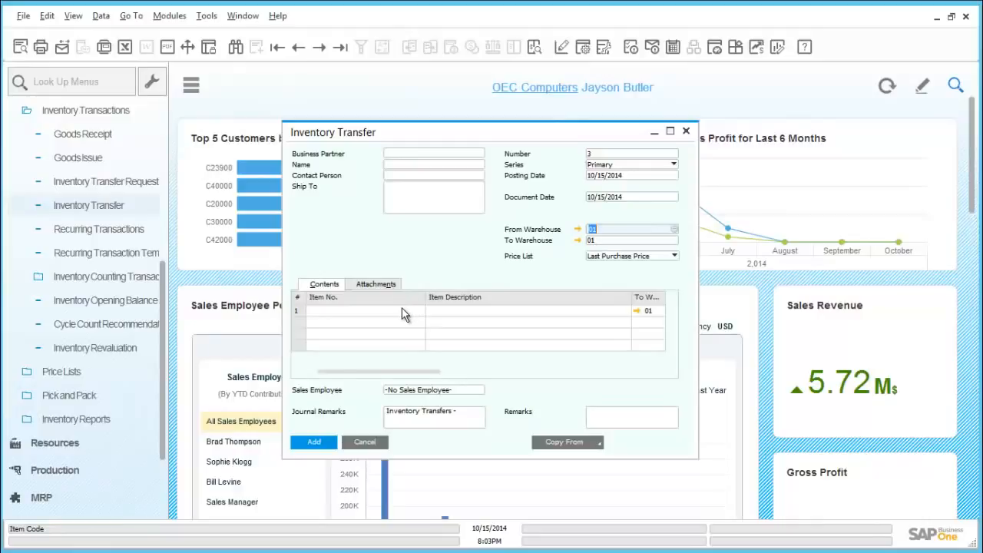
{"action": "key", "text": "Tab"}
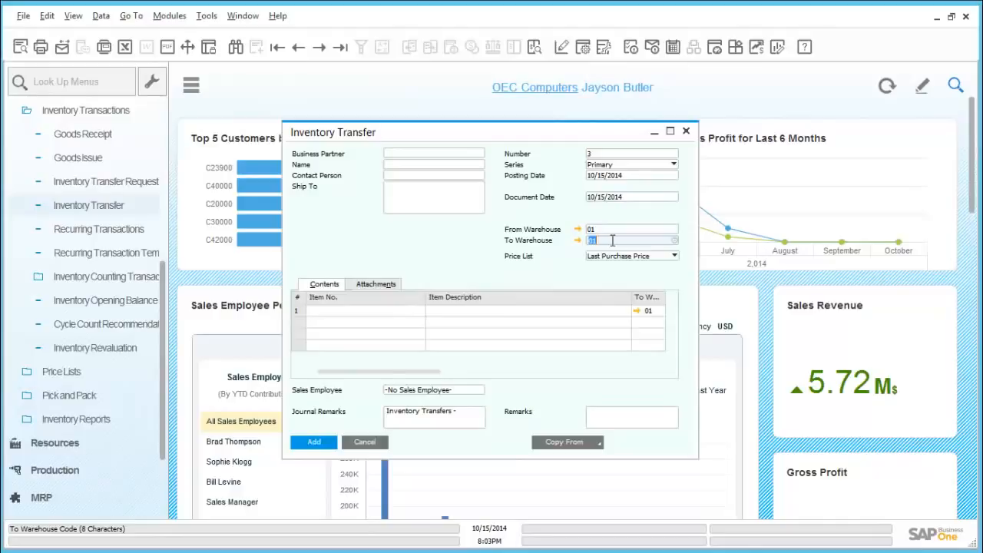
{"action": "key", "text": "BackSpace"}
{"action": "key", "text": "Tab"}
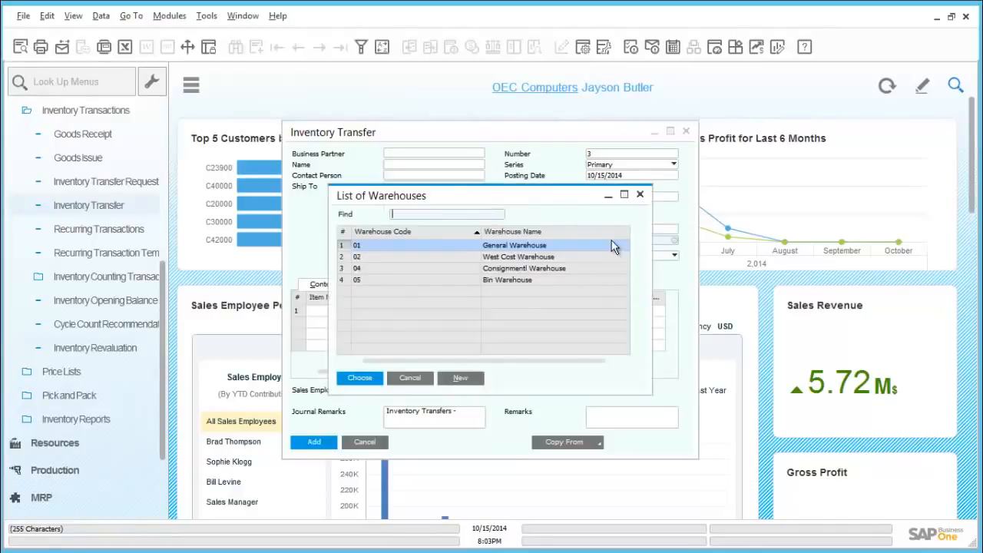
{"action": "double_click", "coordinate": [498, 258]}
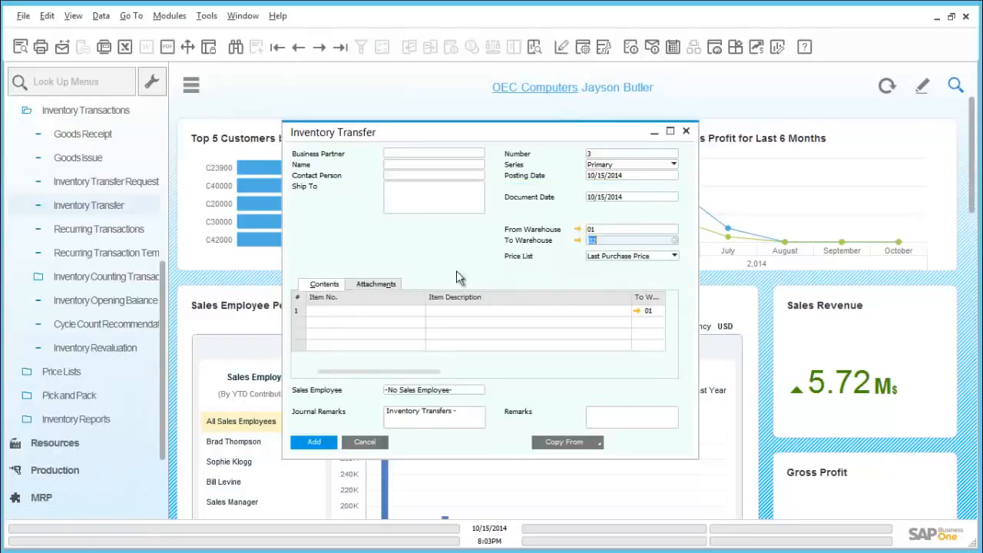
- Enter item A00006 in the first row of the inventory transfer and check the row's remaining columns
{"action": "left_click", "coordinate": [382, 310]}
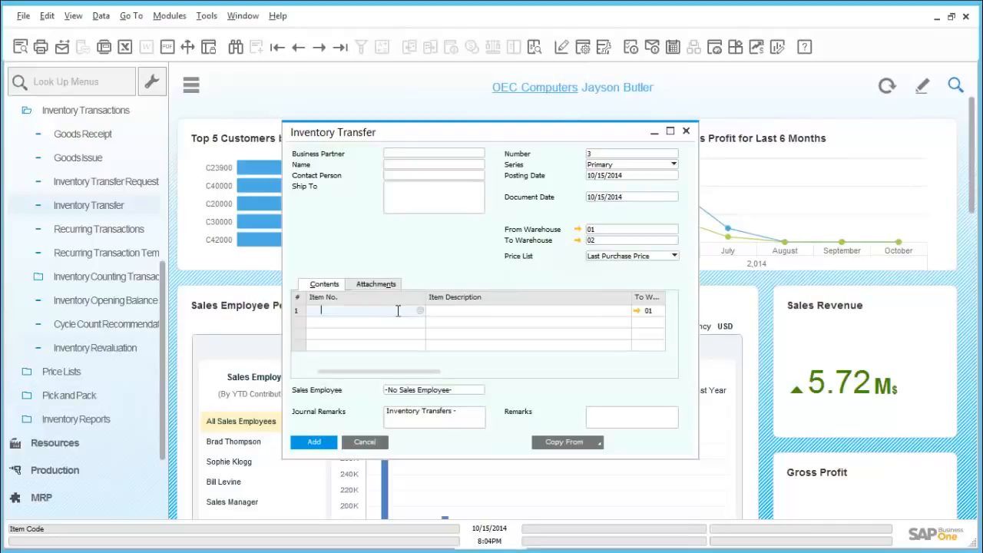
{"action": "type", "text": "a00006"}
{"action": "key", "text": "Tab"}
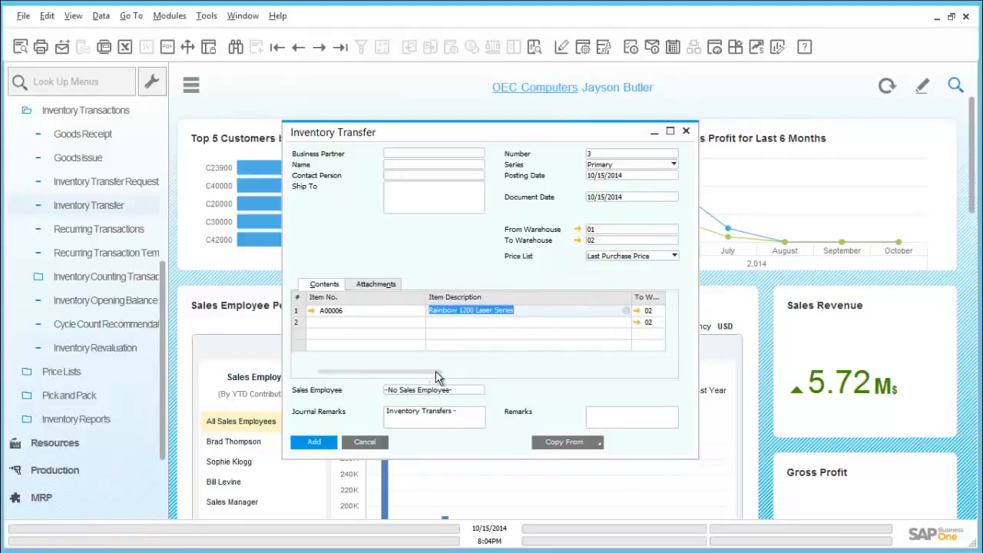
{"action": "left_click", "coordinate": [476, 373]}
{"action": "left_click_drag", "start_coordinate": [475, 377], "coordinate": [356, 377]}
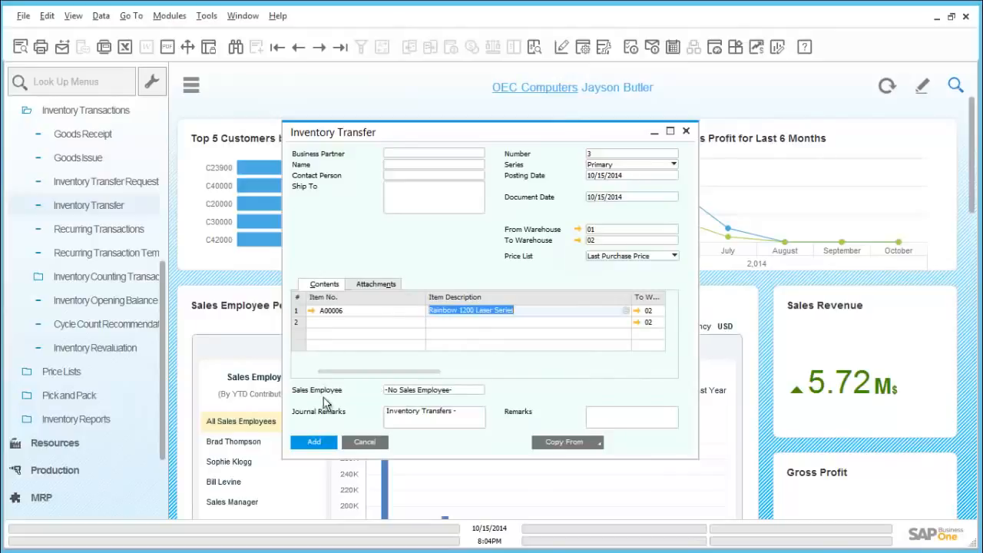
- Assign serial number A6-000285 to the A00006 transfer row and add the inventory transfer document
{"action": "left_click", "coordinate": [321, 442]}
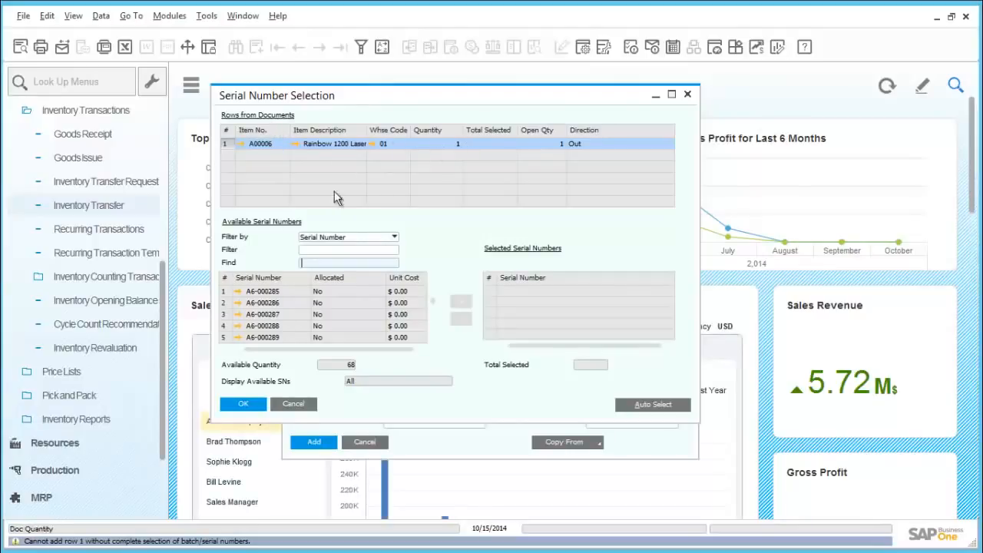
{"action": "left_click", "coordinate": [274, 292]}
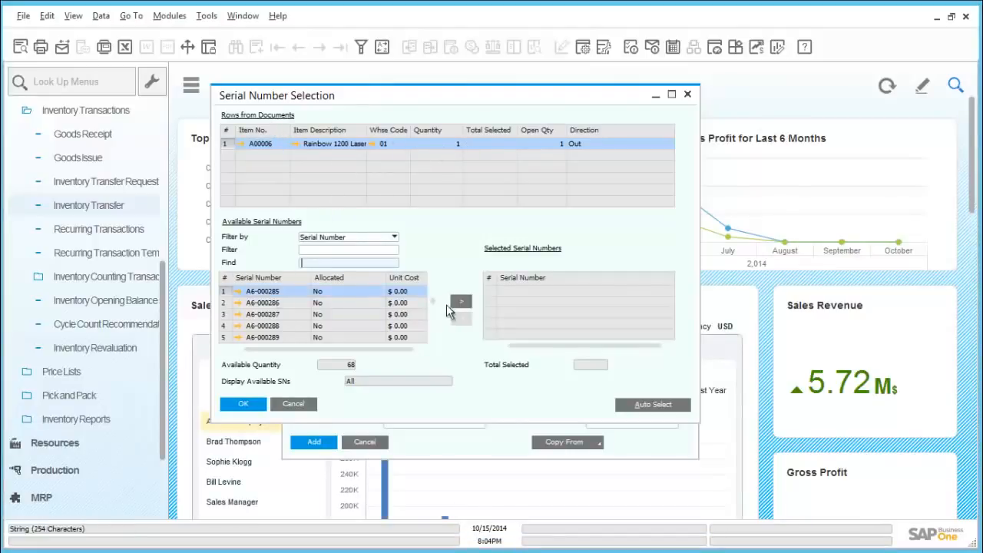
{"action": "left_click", "coordinate": [460, 301]}
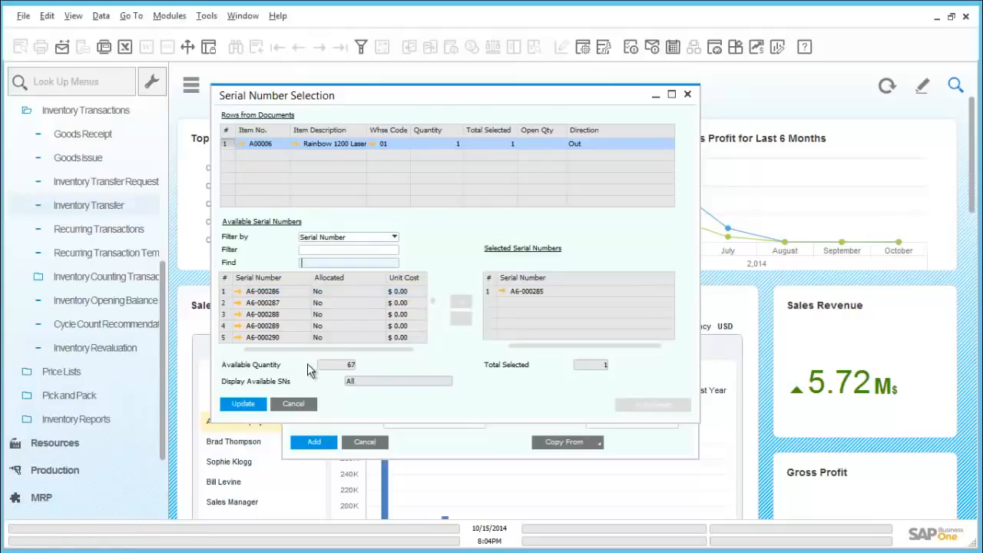
{"action": "left_click", "coordinate": [257, 404]}
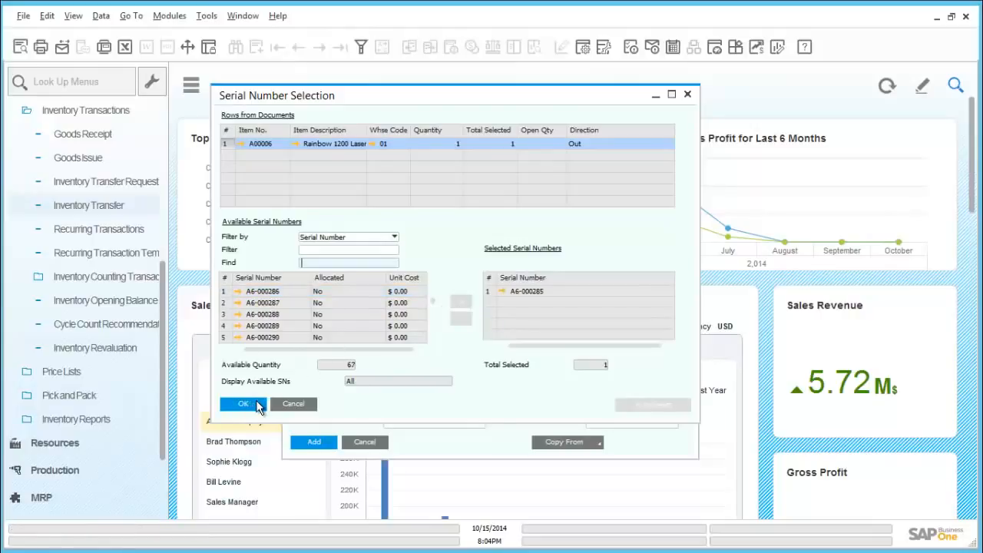
{"action": "left_click", "coordinate": [257, 404]}
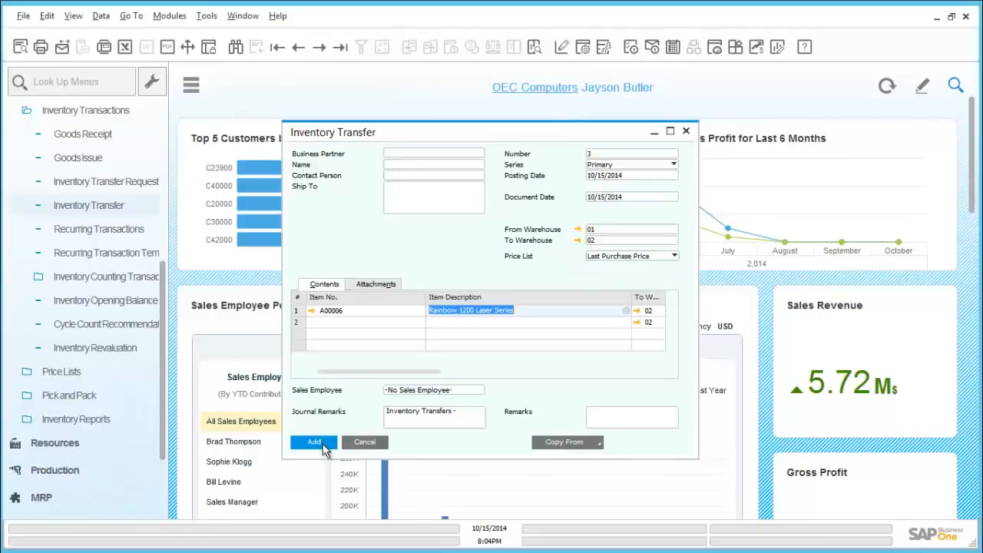
{"action": "left_click", "coordinate": [314, 442]}
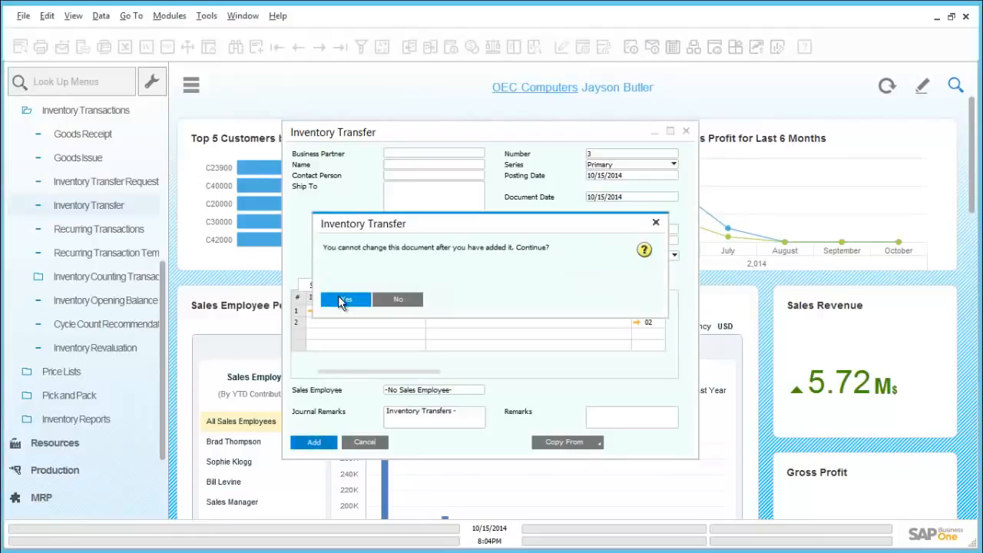
{"action": "left_click", "coordinate": [342, 300]}
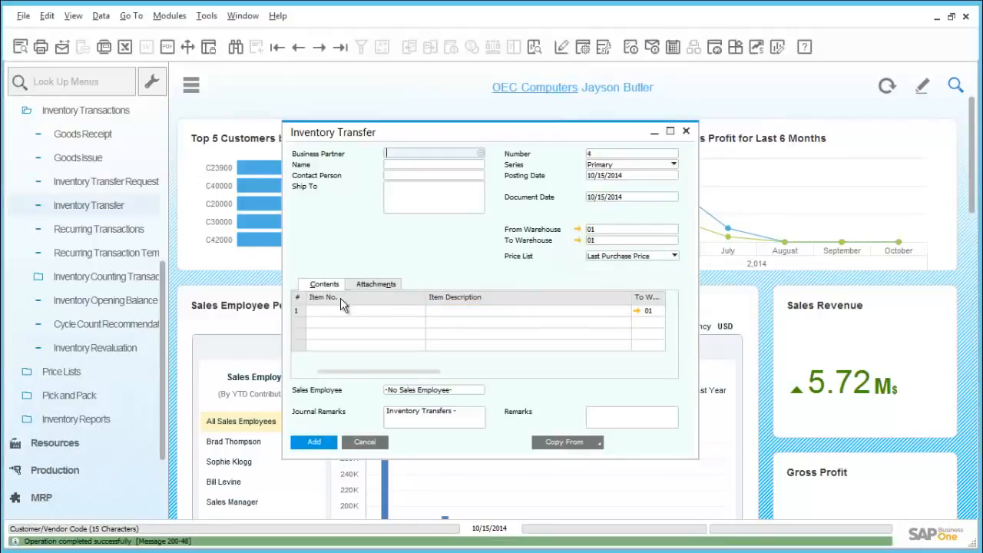
- Close the inventory transfer and open the Price Lists overview within the Inventory module
{"action": "left_click", "coordinate": [365, 442]}
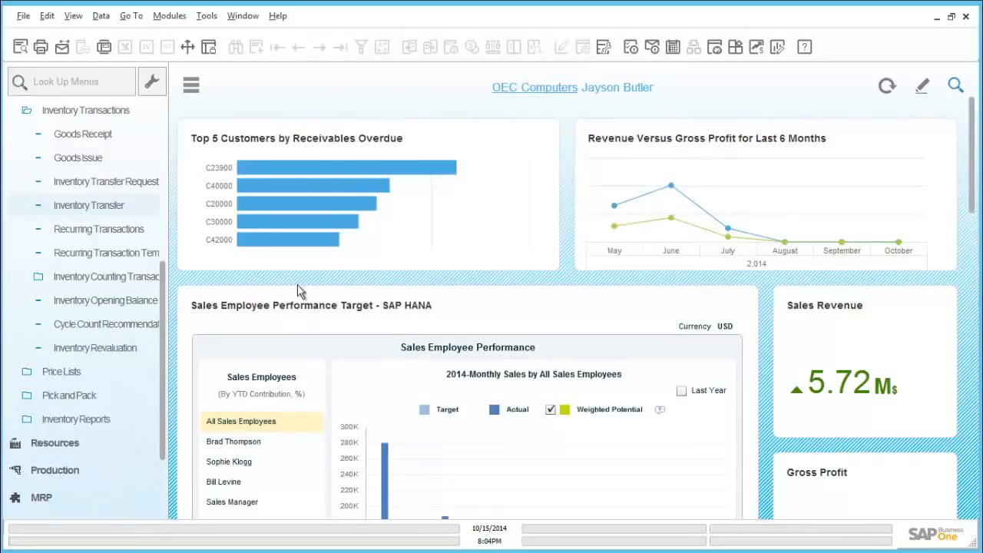
{"action": "scroll", "coordinate": [165, 251], "scroll_direction": "up", "scroll_amount": 2}
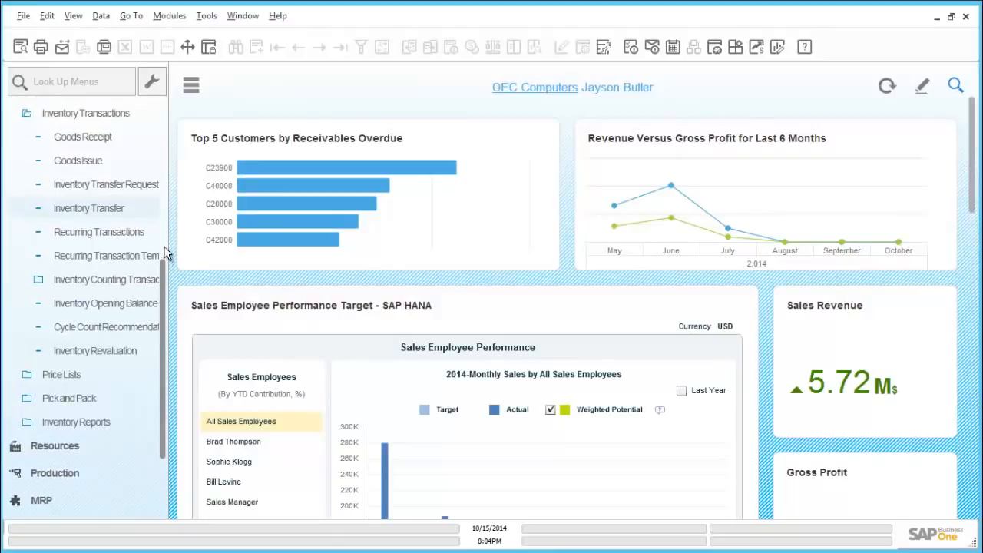
{"action": "scroll", "coordinate": [167, 228], "scroll_direction": "up", "scroll_amount": 5}
{"action": "left_click", "coordinate": [122, 252]}
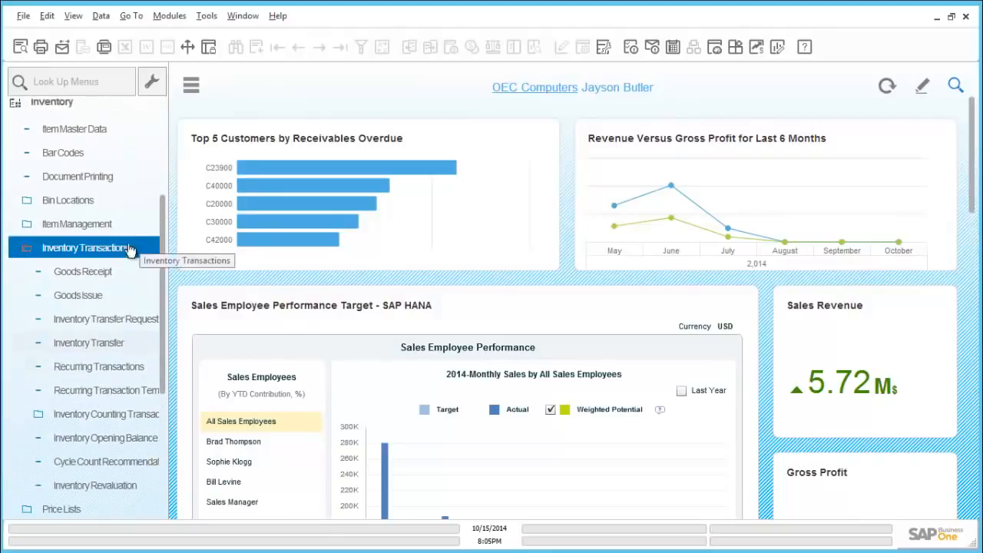
{"action": "left_click", "coordinate": [127, 247]}
{"action": "left_click", "coordinate": [104, 109]}
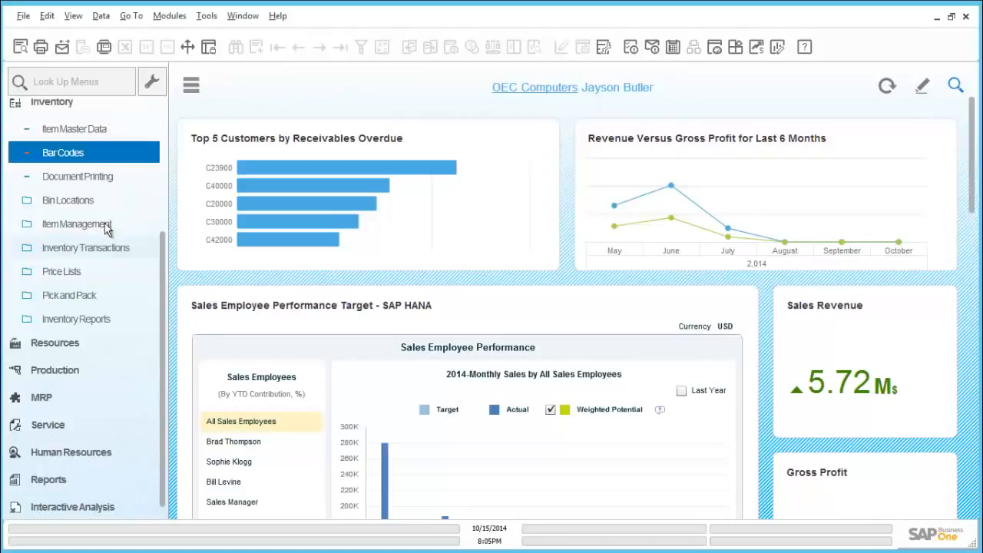
{"action": "left_click", "coordinate": [96, 275]}
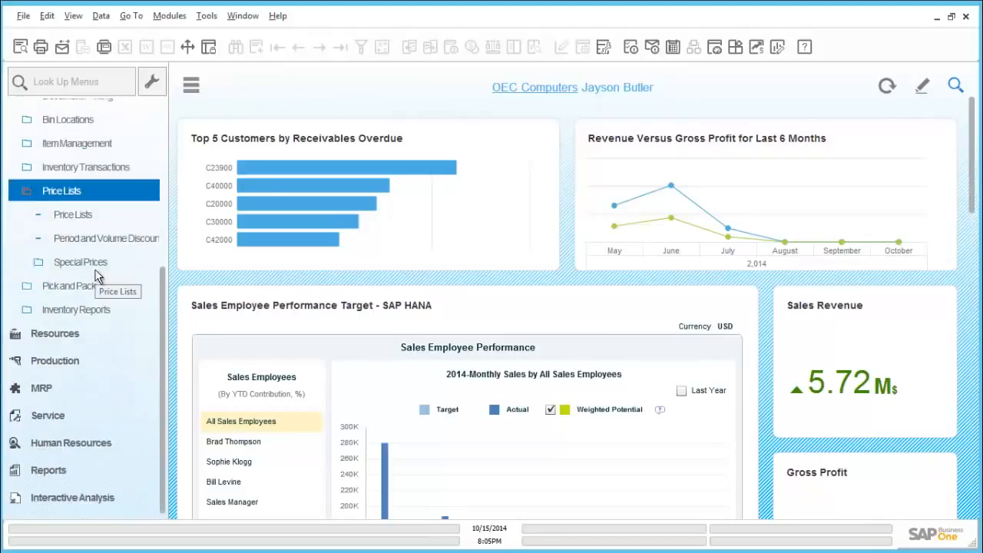
{"action": "left_click", "coordinate": [94, 221]}
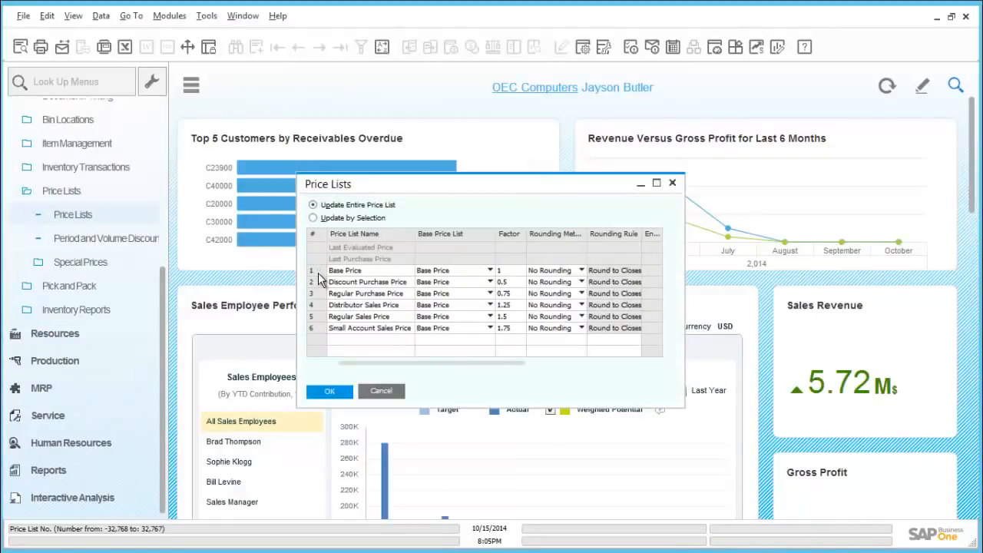
- Open the Regular Sales Price list and examine the unit prices of items A00001 and A00004
{"action": "left_click", "coordinate": [316, 320]}
{"action": "double_click", "coordinate": [315, 319]}
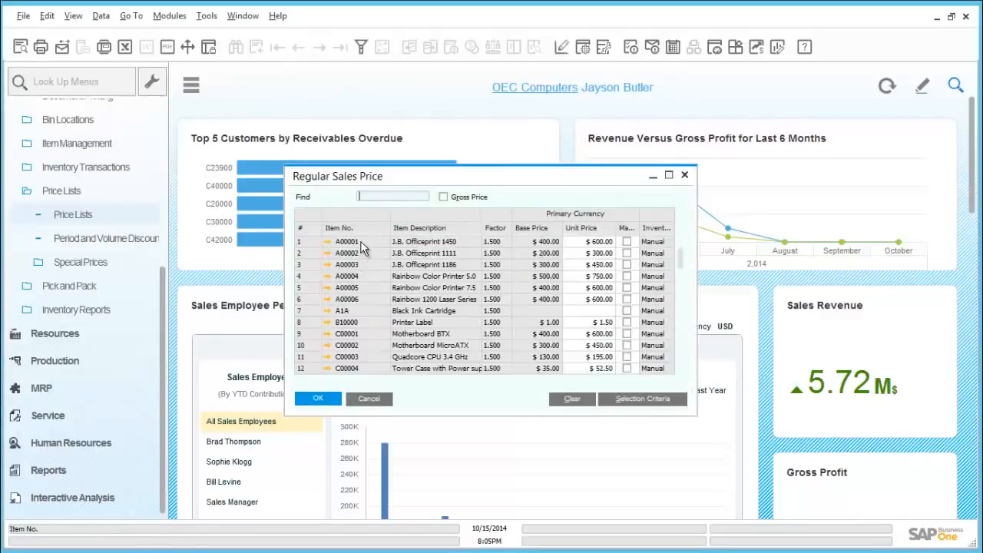
{"action": "left_click", "coordinate": [581, 243]}
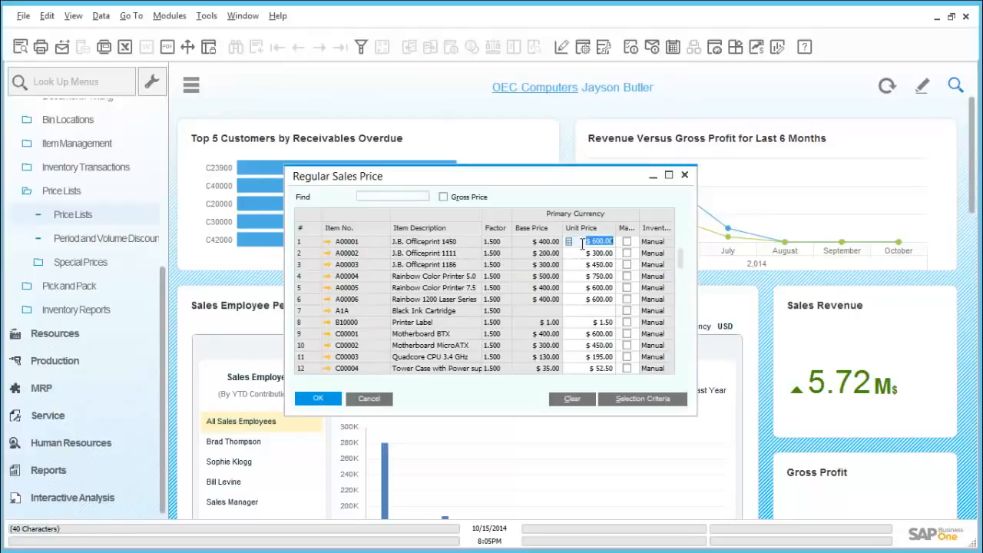
{"action": "left_click", "coordinate": [602, 277]}
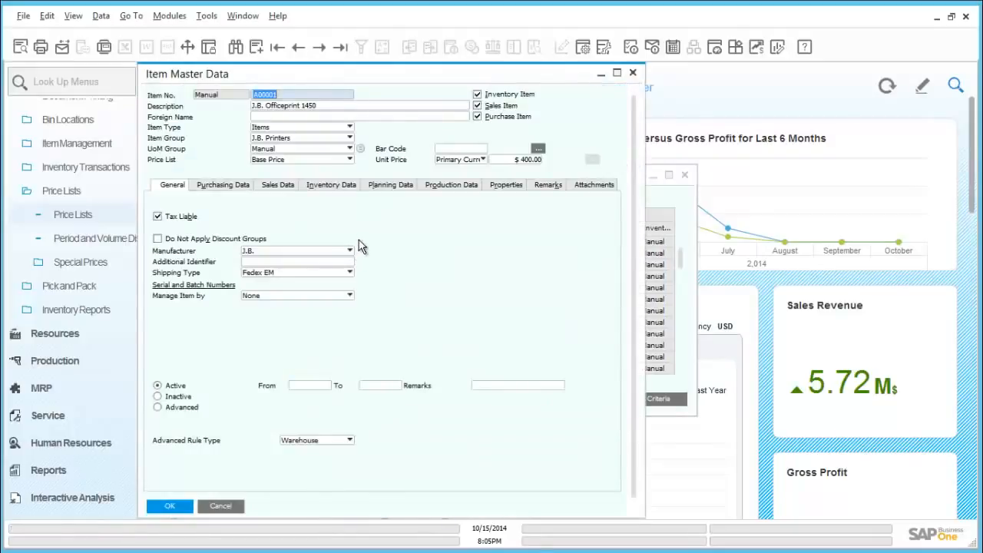
- Set the Base Price unit price of item A00001 to $390.00 in its master data, save it and close the record
{"action": "left_click", "coordinate": [536, 161]}
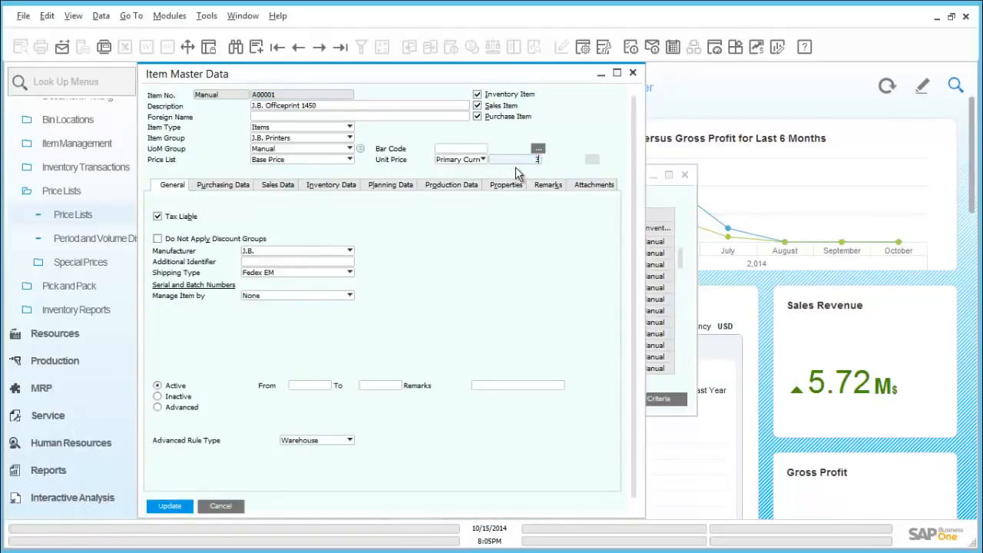
{"action": "key", "text": "Tab"}
{"action": "left_click", "coordinate": [173, 507]}
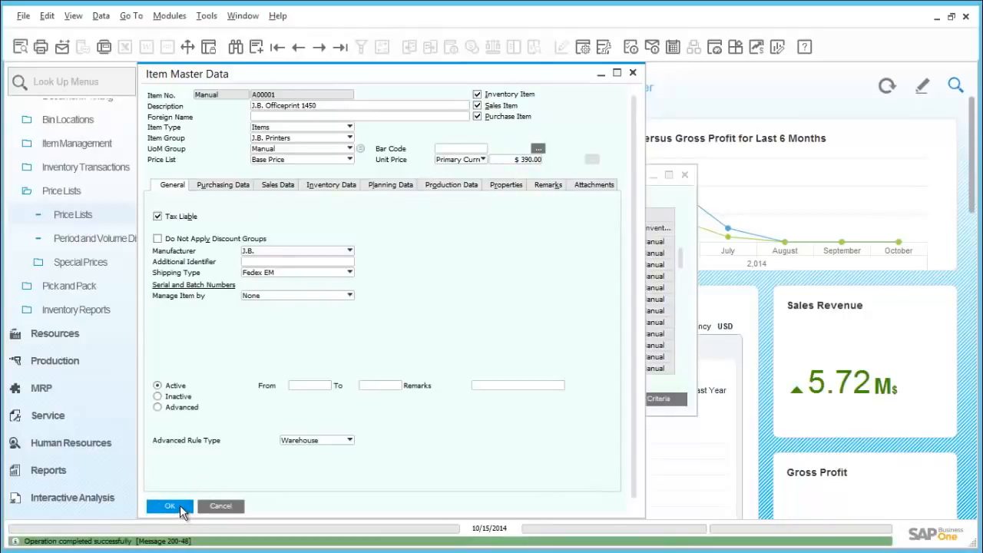
{"action": "left_click", "coordinate": [181, 510]}
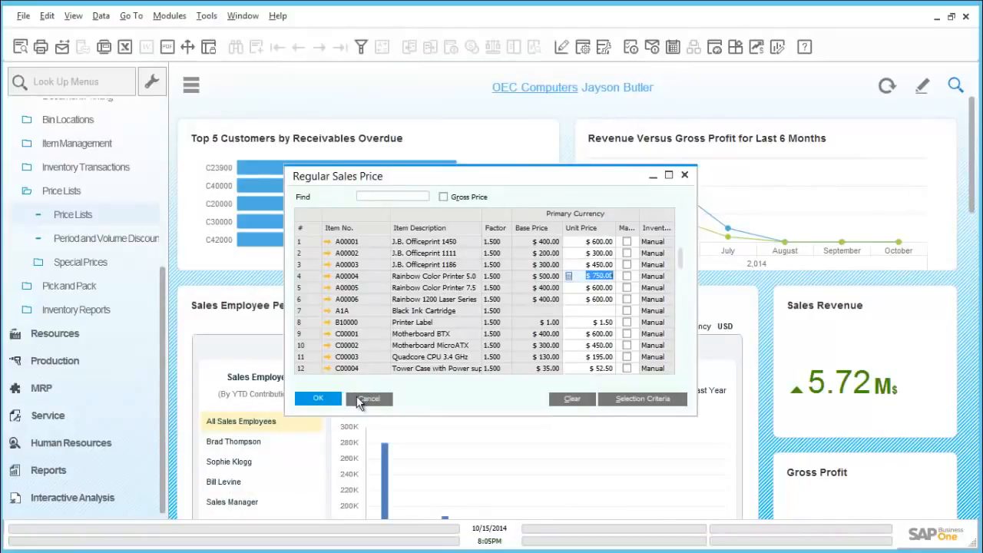
- Reopen the Regular Sales Price list to check item A00001's base and unit prices, and close the price lists
{"action": "left_click", "coordinate": [359, 400]}
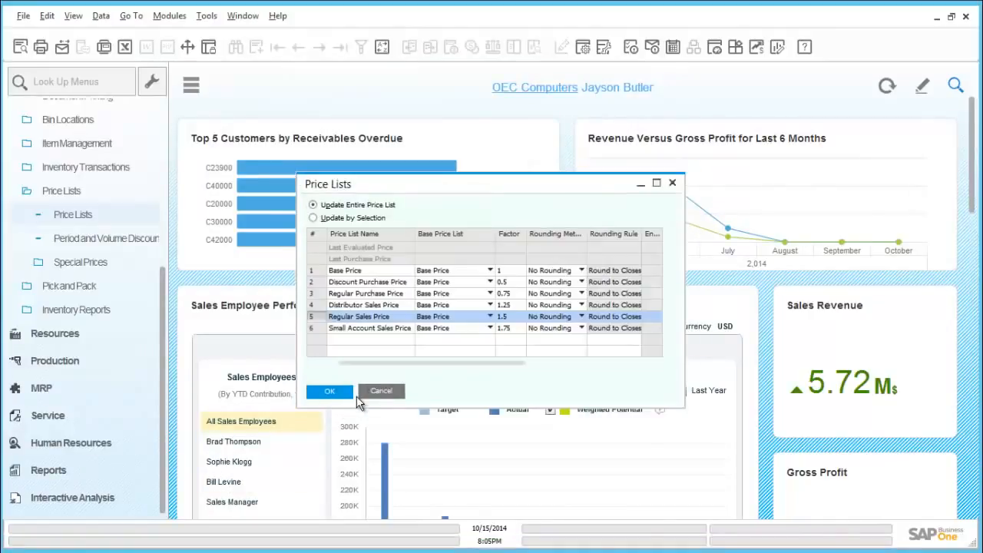
{"action": "double_click", "coordinate": [316, 317]}
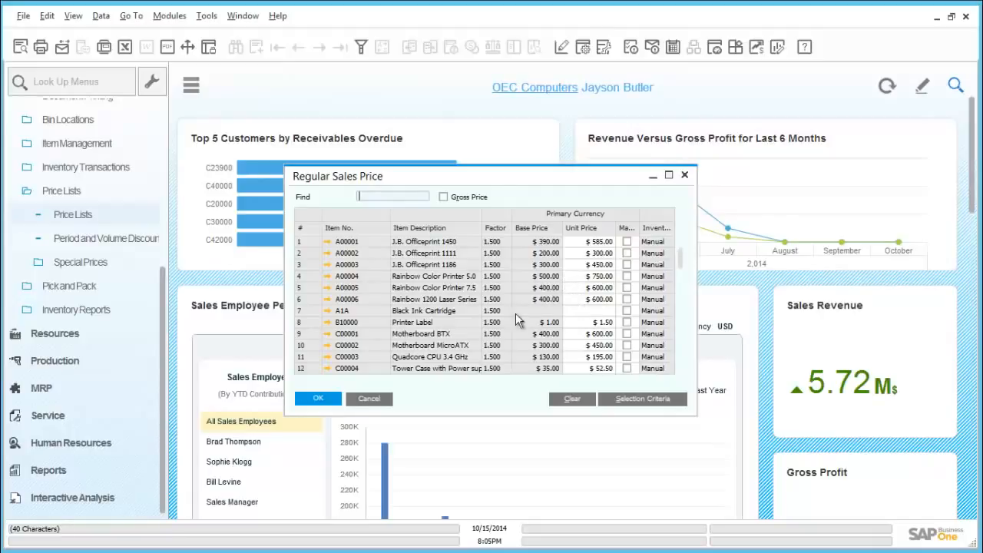
{"action": "left_click", "coordinate": [317, 398]}
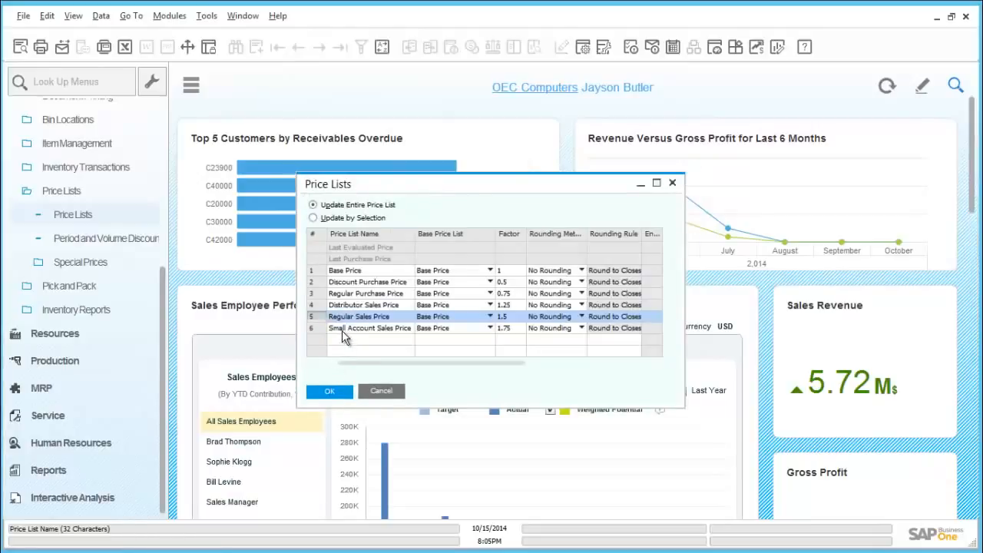
{"action": "left_click", "coordinate": [380, 392]}
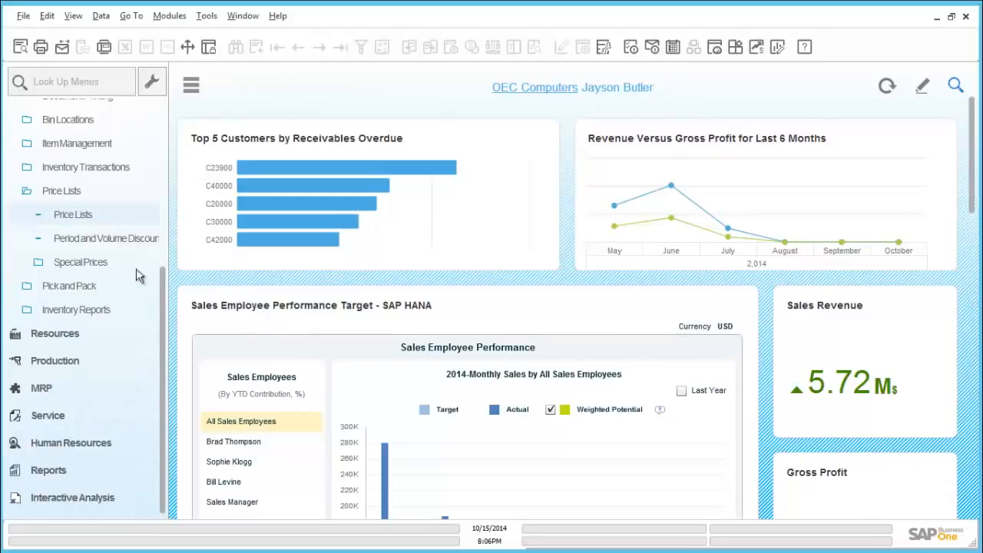
- Open Period and Volume Discounts for the Regular Sales Price list and enter item A00006 in the first row
{"action": "left_click", "coordinate": [93, 238]}
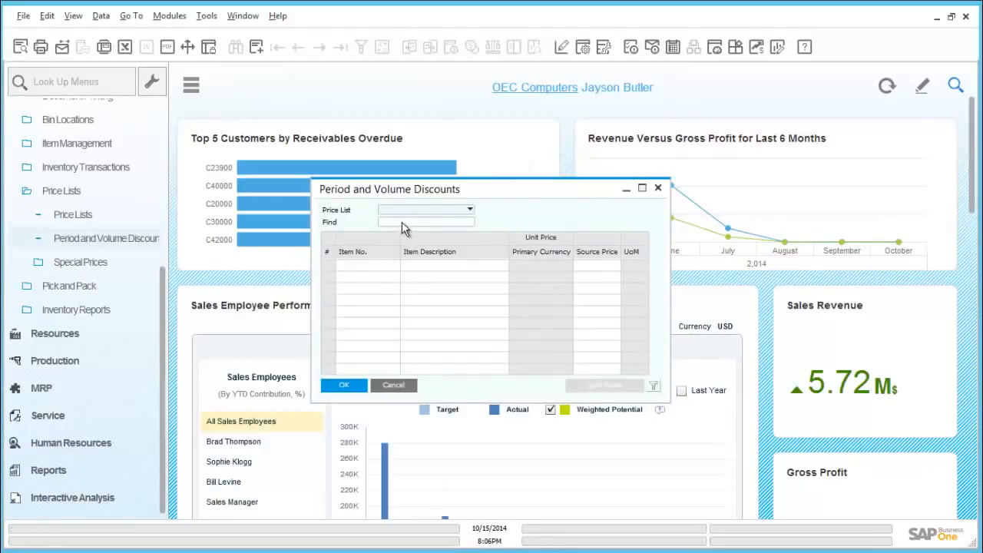
{"action": "left_click", "coordinate": [426, 216]}
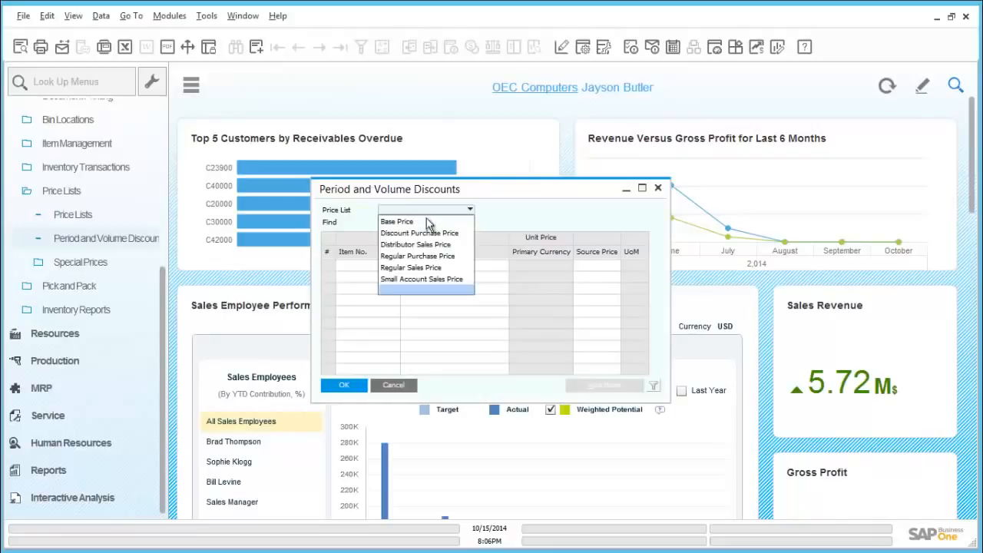
{"action": "left_click", "coordinate": [423, 269]}
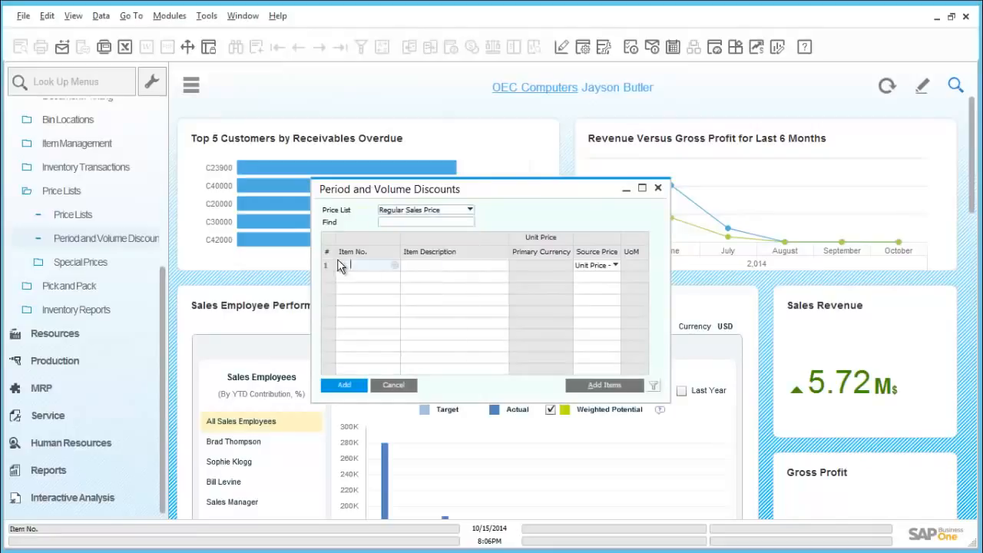
{"action": "type", "text": "a0009"}
{"action": "key", "text": "Tab"}
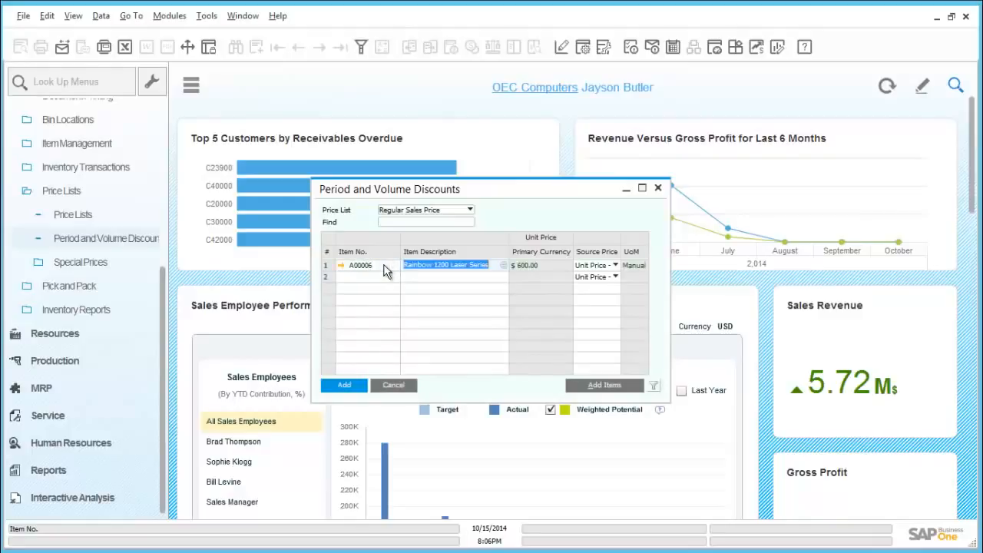
- Define a 20% period discount for A00006 starting 10/15/2014 and valid to 10/31/2014
{"action": "double_click", "coordinate": [327, 265]}
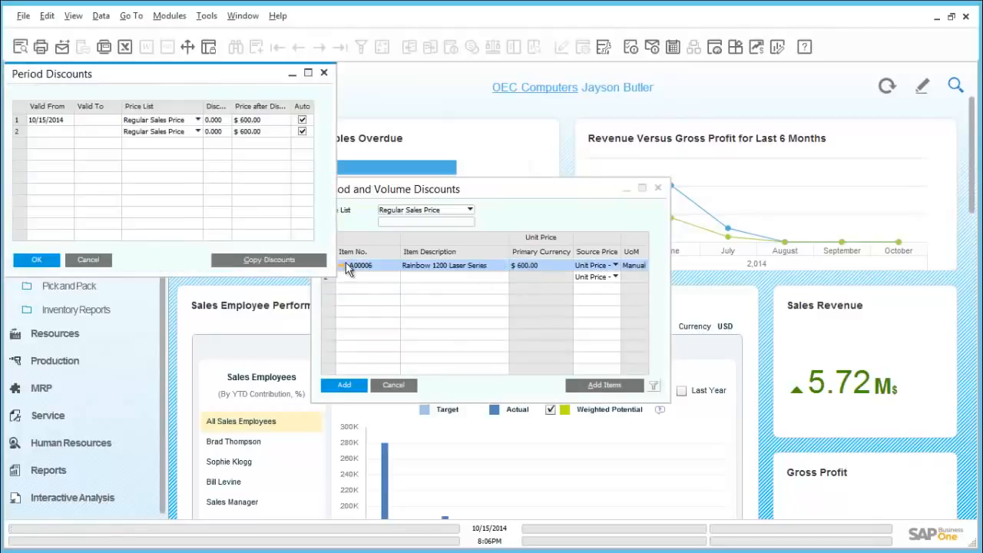
{"action": "left_click", "coordinate": [113, 125]}
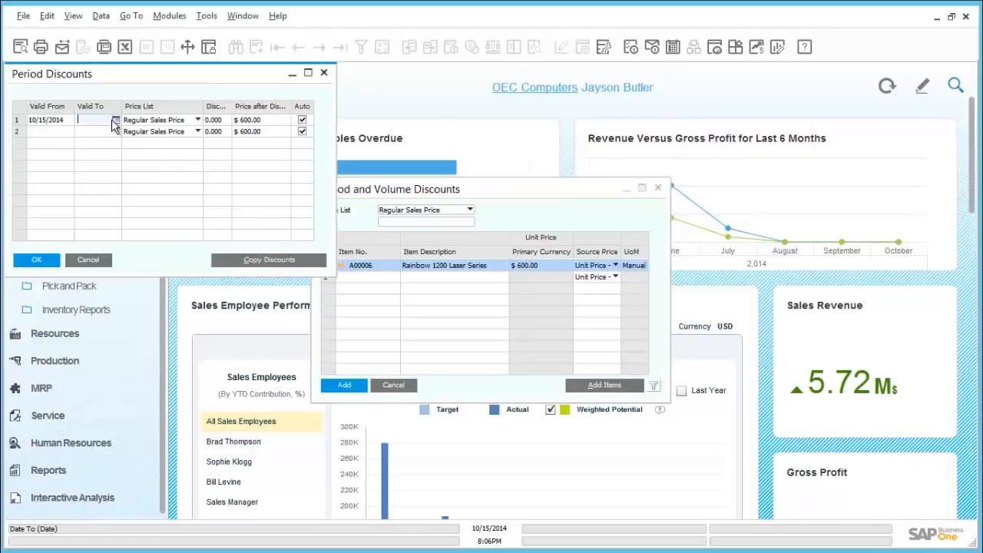
{"action": "type", "text": "10"}
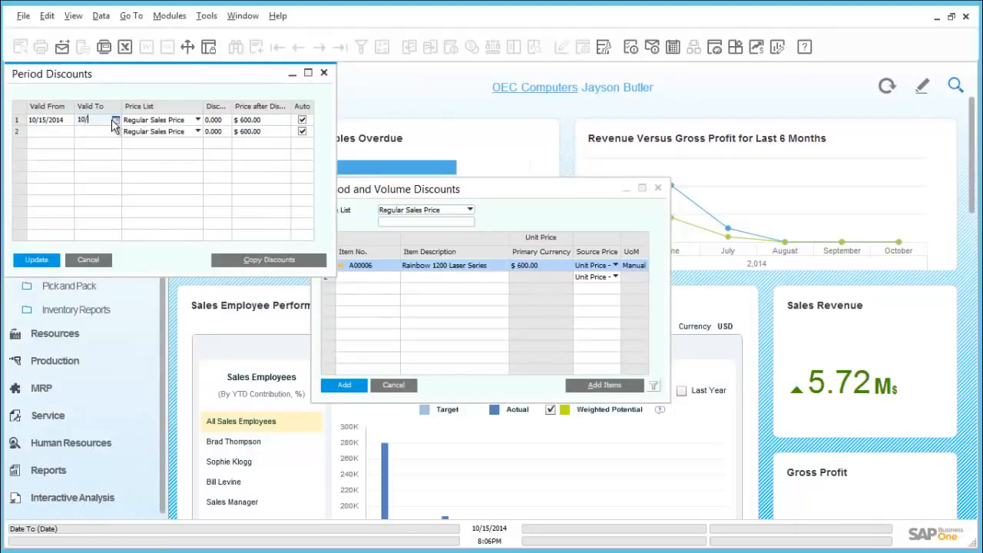
{"action": "type", "text": "/31/2014"}
{"action": "key", "text": "Tab"}
{"action": "left_click", "coordinate": [207, 121]}
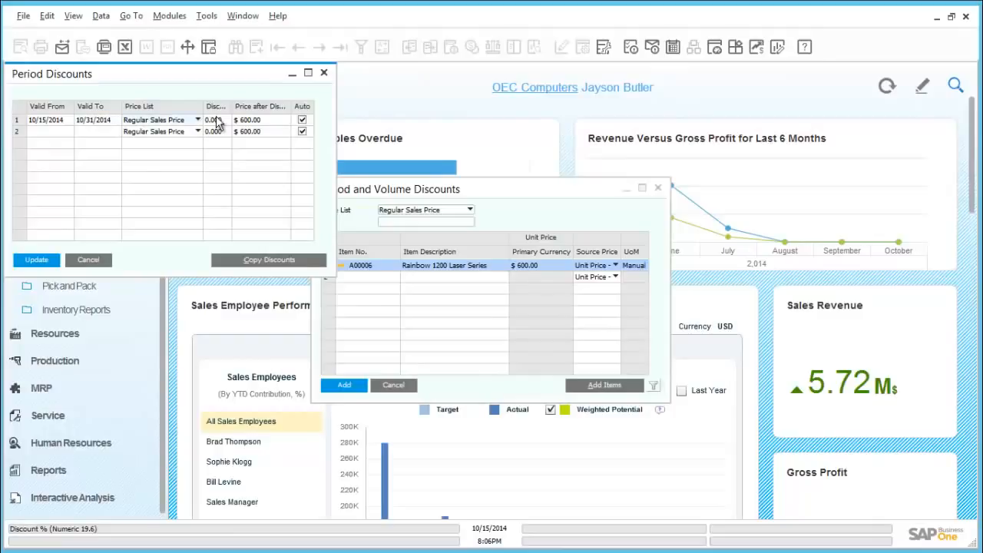
{"action": "type", "text": "20"}
{"action": "key", "text": "Tab"}
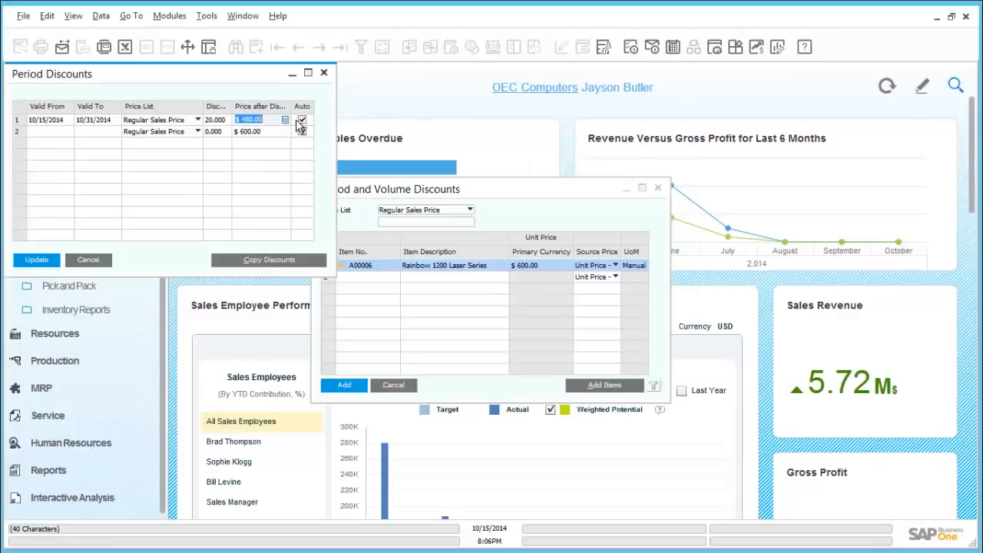
- Open the volume discounts of the A00006 discount period and define a first level of quantity 100 at 50% discount
{"action": "left_click", "coordinate": [16, 121]}
{"action": "double_click", "coordinate": [17, 125]}
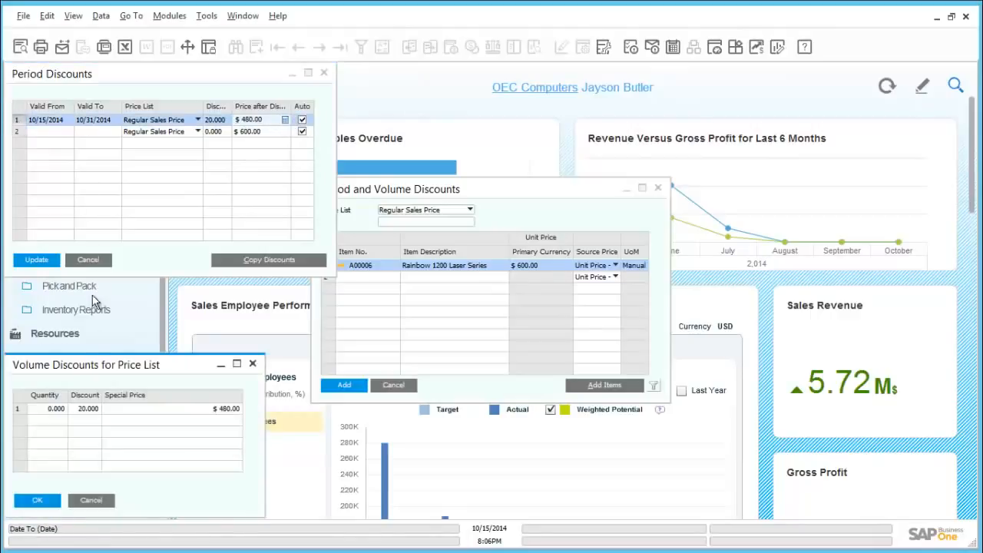
{"action": "left_click_drag", "start_coordinate": [100, 371], "coordinate": [156, 259]}
{"action": "left_click", "coordinate": [115, 303]}
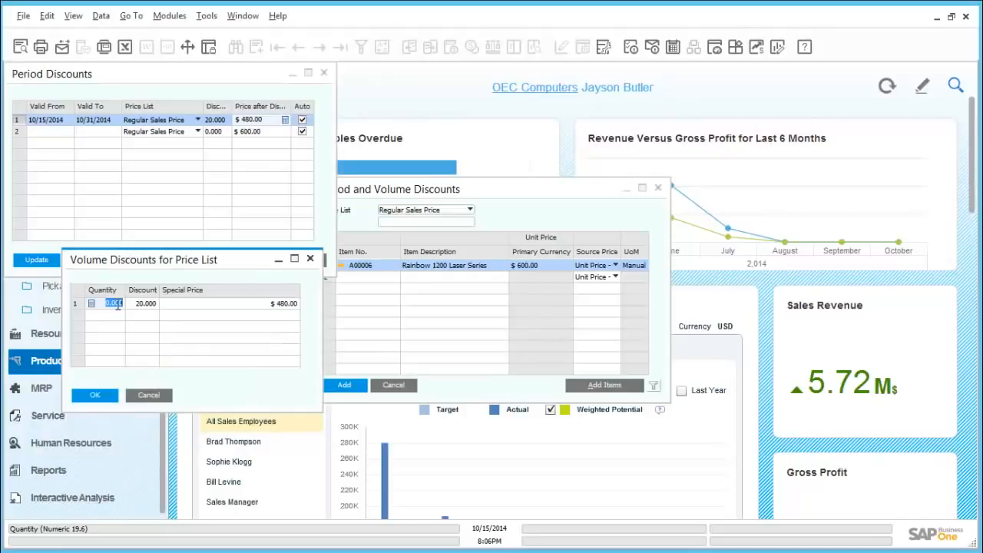
{"action": "type", "text": "100"}
{"action": "key", "text": "Tab"}
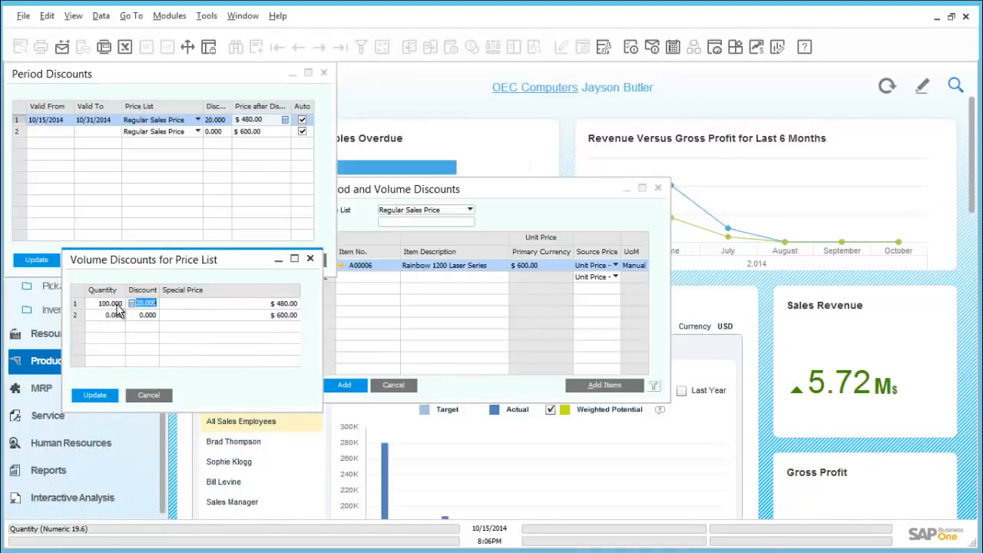
{"action": "type", "text": "10"}
{"action": "key", "text": "Tab"}
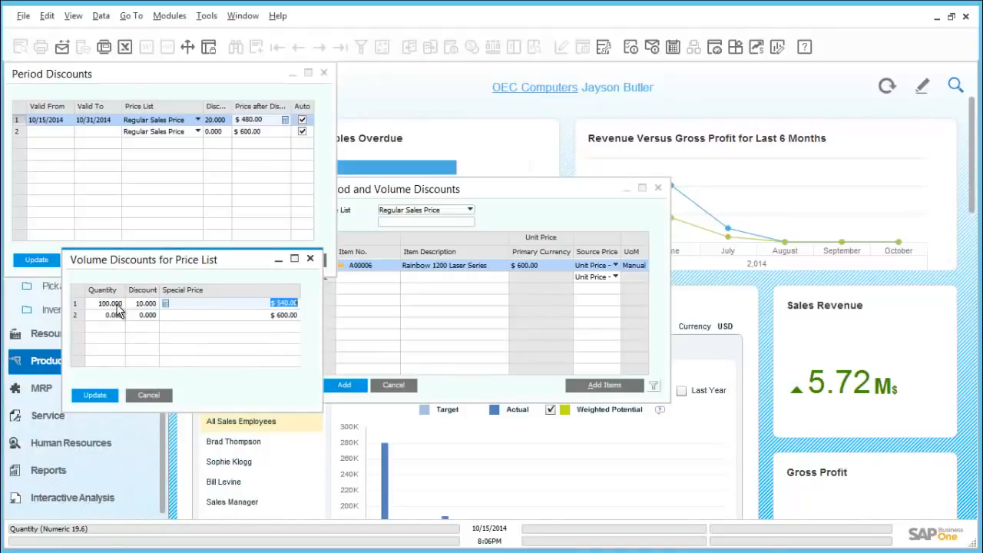
{"action": "key", "text": "shift+Tab"}
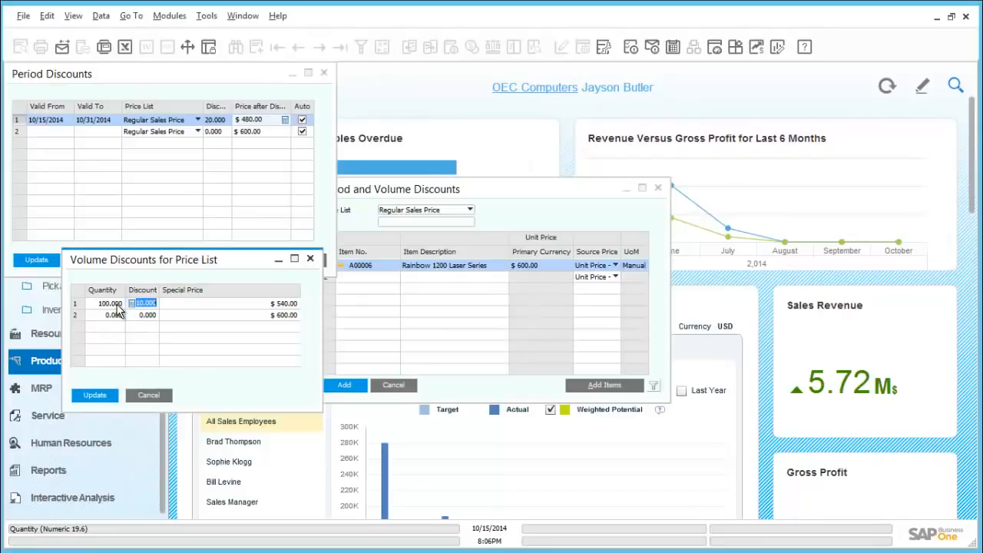
{"action": "type", "text": "50"}
{"action": "key", "text": "Tab"}
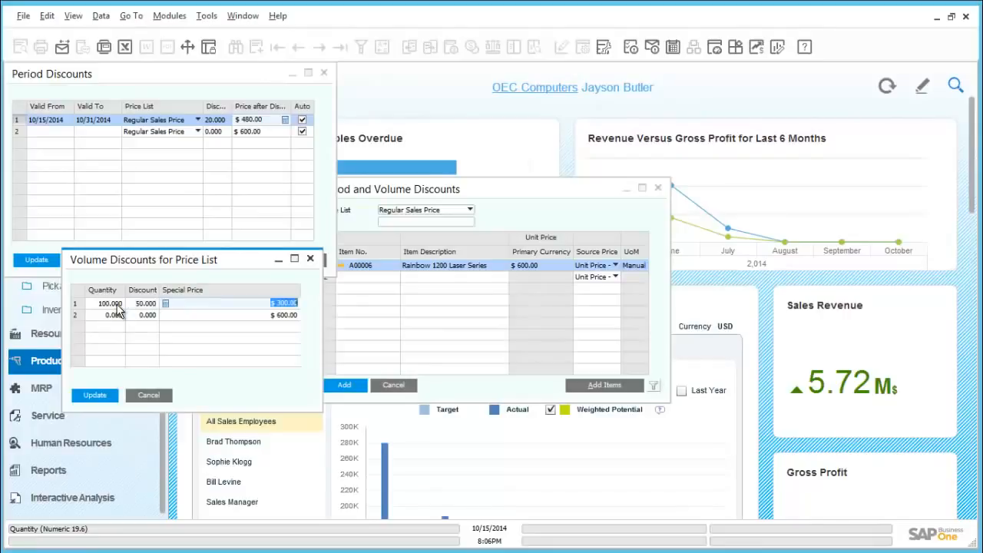
- Add a second volume discount level with quantity 500 and a 55% discount
{"action": "key", "text": "Tab"}
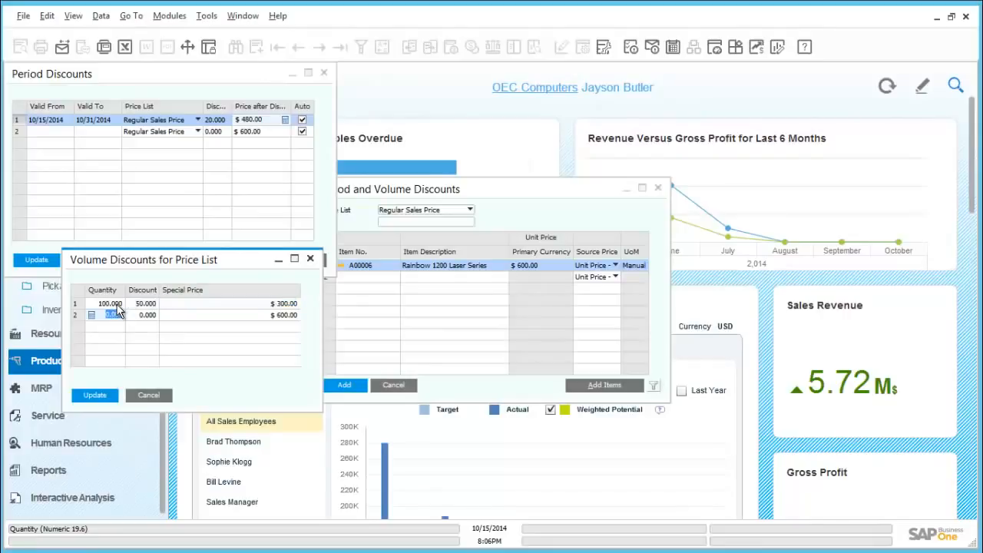
{"action": "key", "text": "BackSpace"}
{"action": "type", "text": "500"}
{"action": "key", "text": "Tab"}
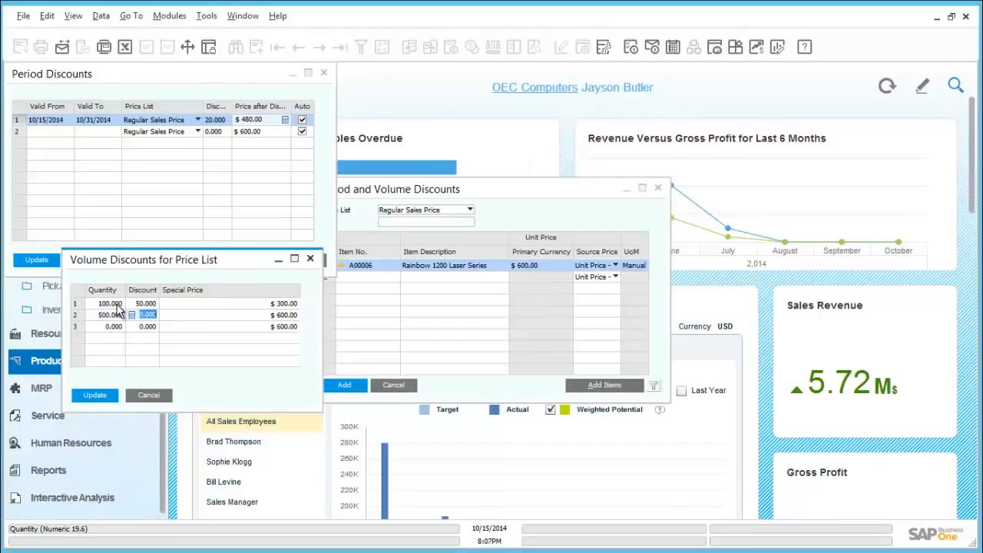
{"action": "type", "text": "55"}
{"action": "key", "text": "Tab"}
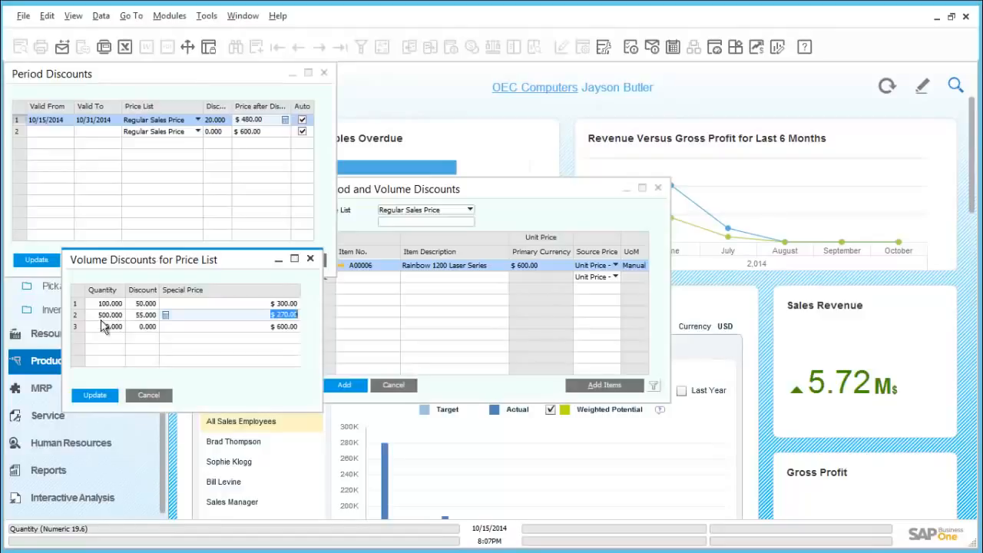
- Add a third volume discount level with quantity 100,000 and a 60% discount, and save the volume discounts
{"action": "left_click", "coordinate": [108, 326]}
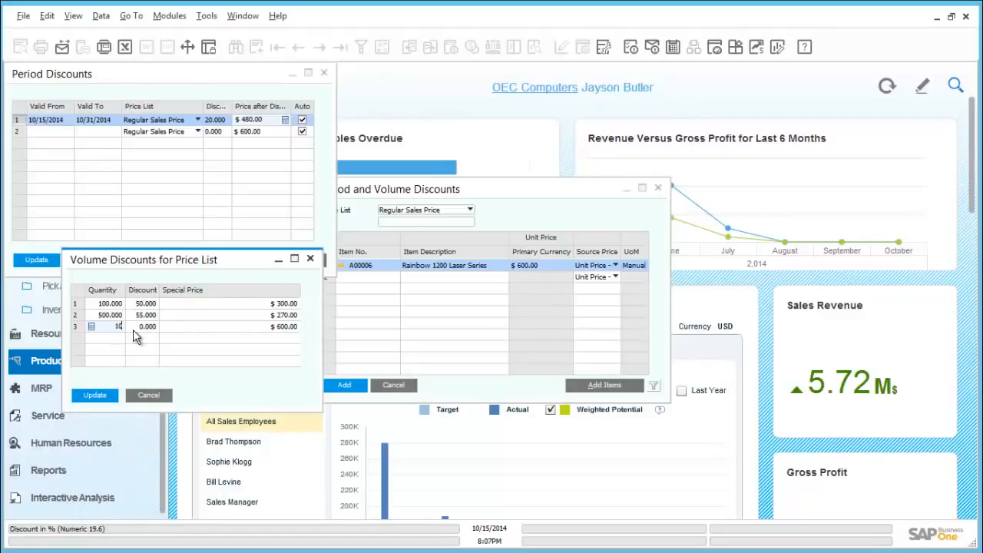
{"action": "key", "text": "Tab"}
{"action": "type", "text": "60"}
{"action": "key", "text": "Tab"}
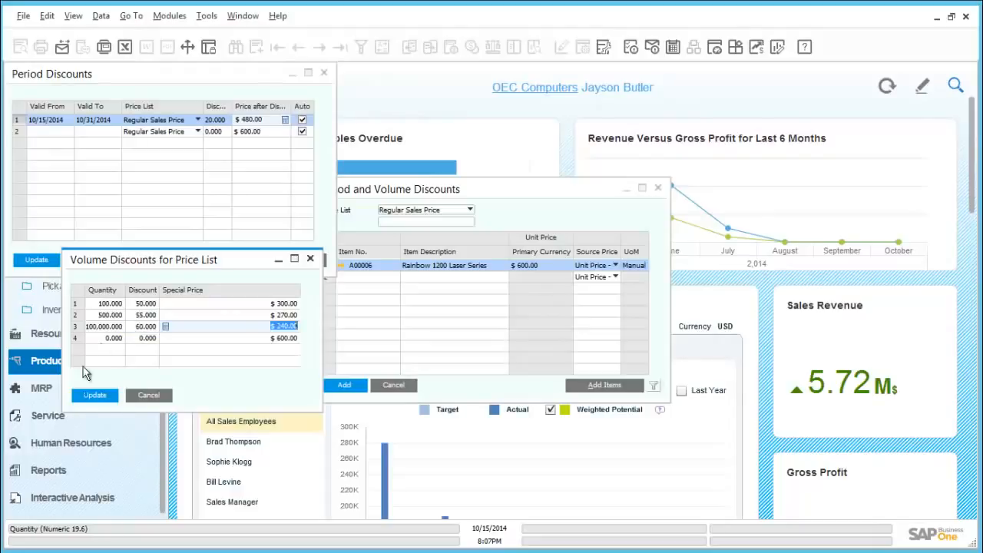
{"action": "left_click", "coordinate": [87, 400]}
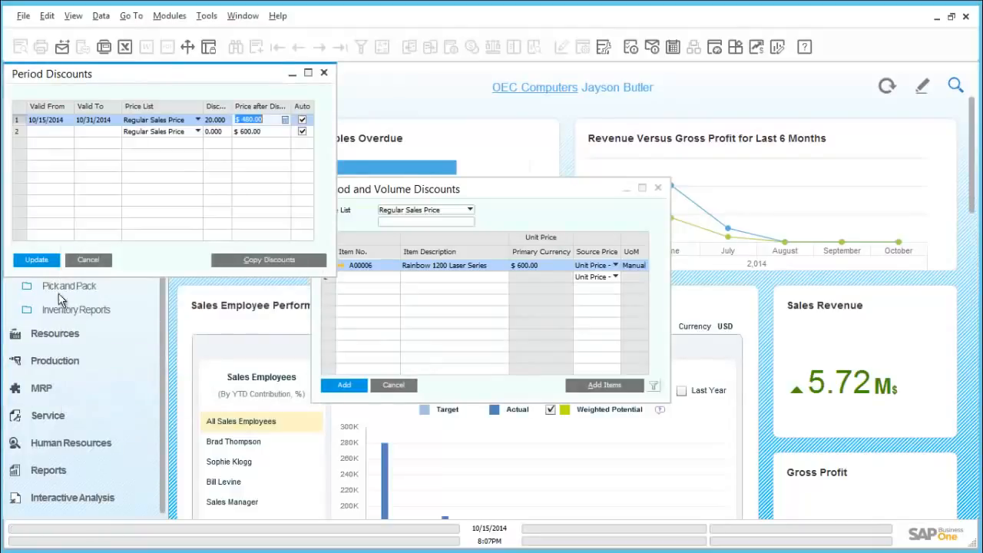
- Save the period discounts, add the discount record for A00006 and close Period and Volume Discounts
{"action": "left_click", "coordinate": [45, 261]}
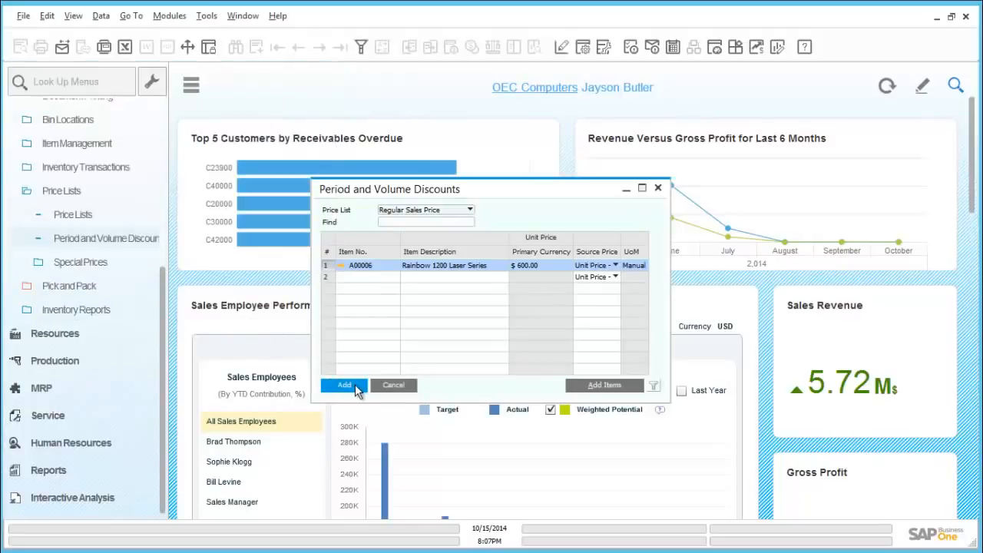
{"action": "left_click", "coordinate": [344, 385]}
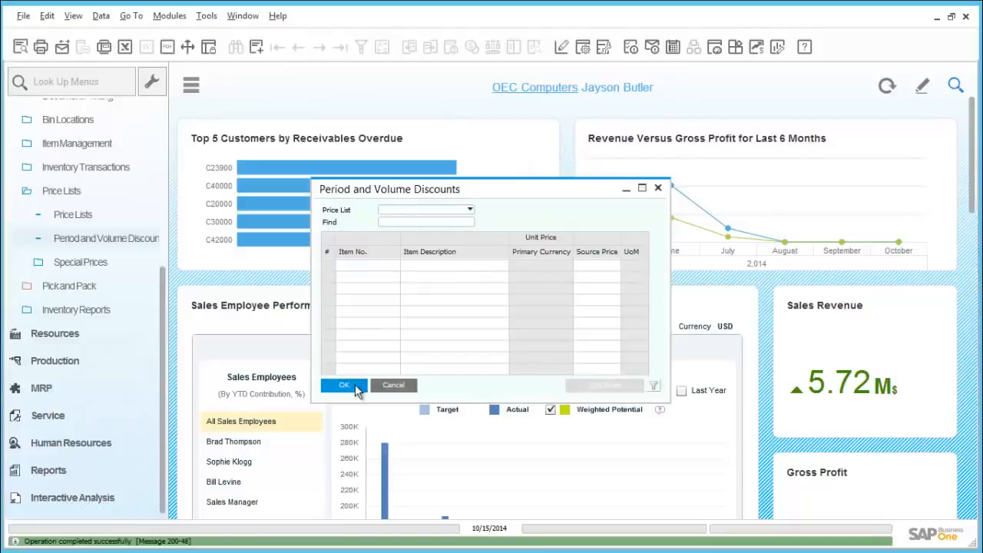
{"action": "left_click", "coordinate": [355, 386]}
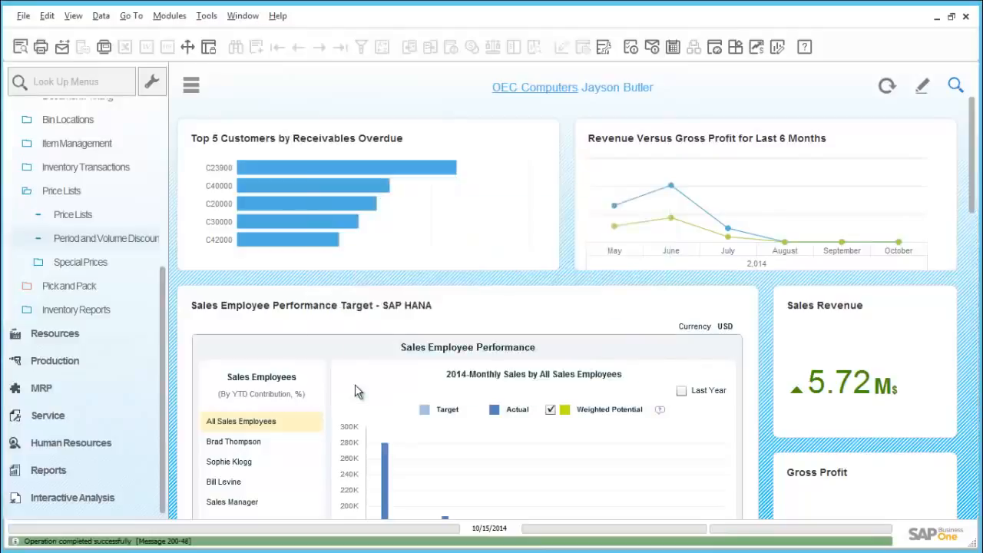